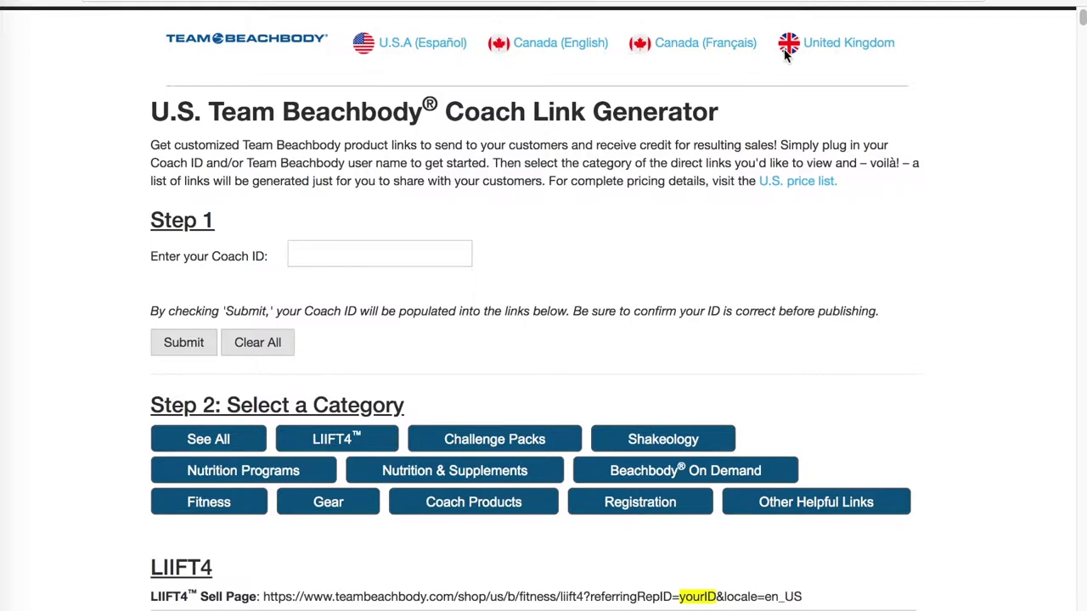
Enter the coach ID and submit it so every product link includes it.
left_click(384, 254)
type("694756")
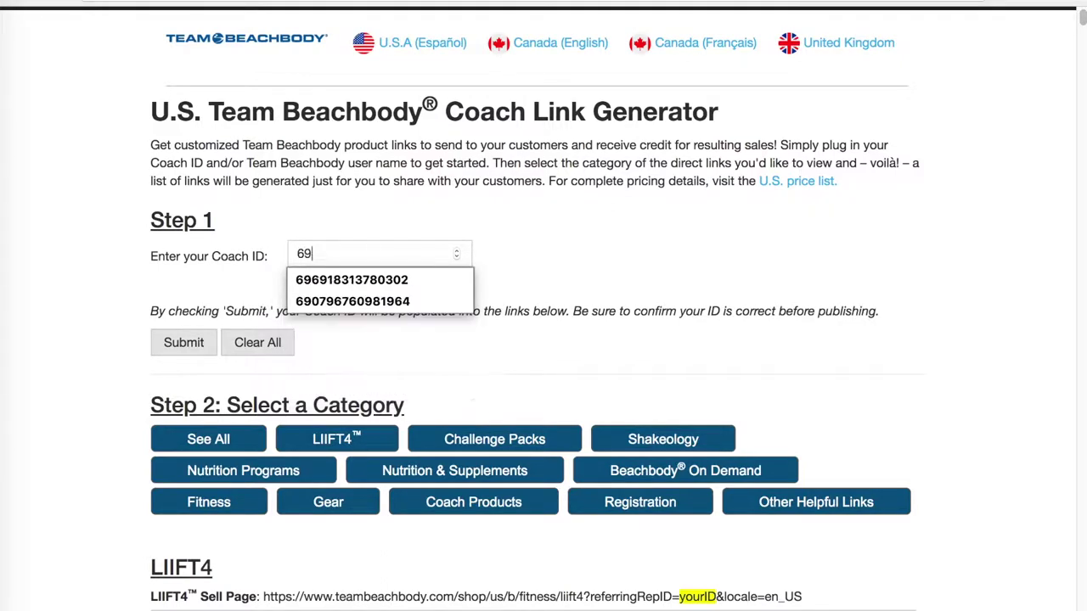
left_click(178, 345)
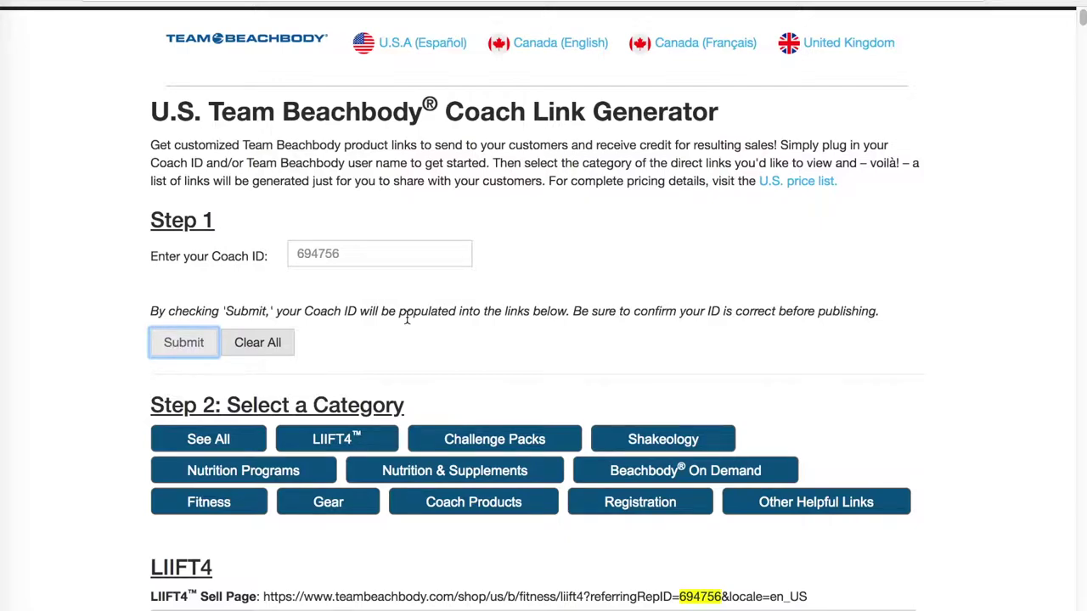
scroll(407, 317, "down", 5)
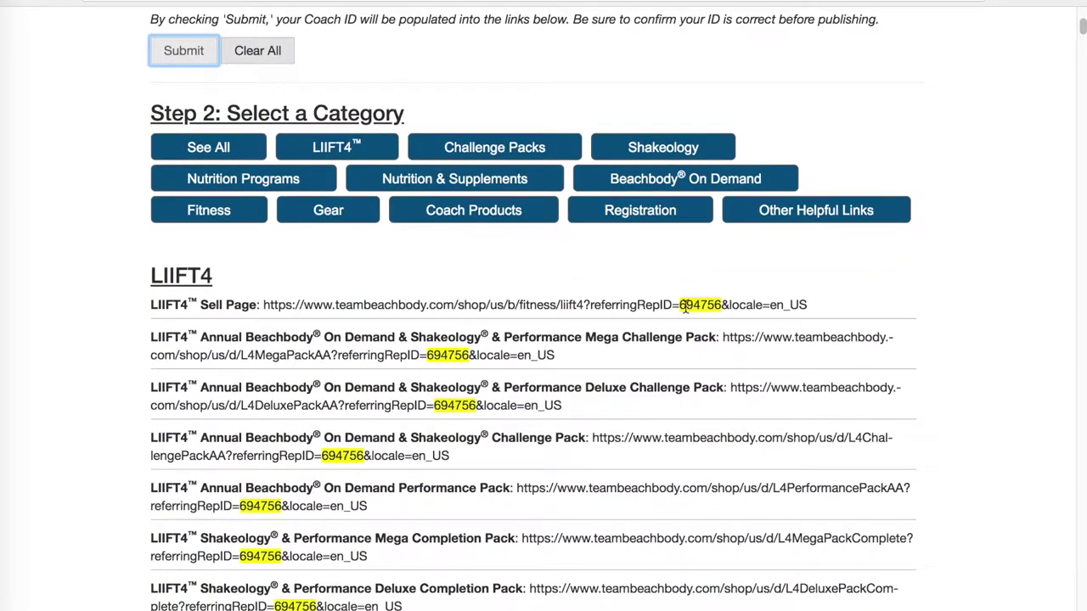
Copy the personalized LIIFT4 Sell Page link and load it in a new browser tab.
left_click_drag(679, 305, 722, 305)
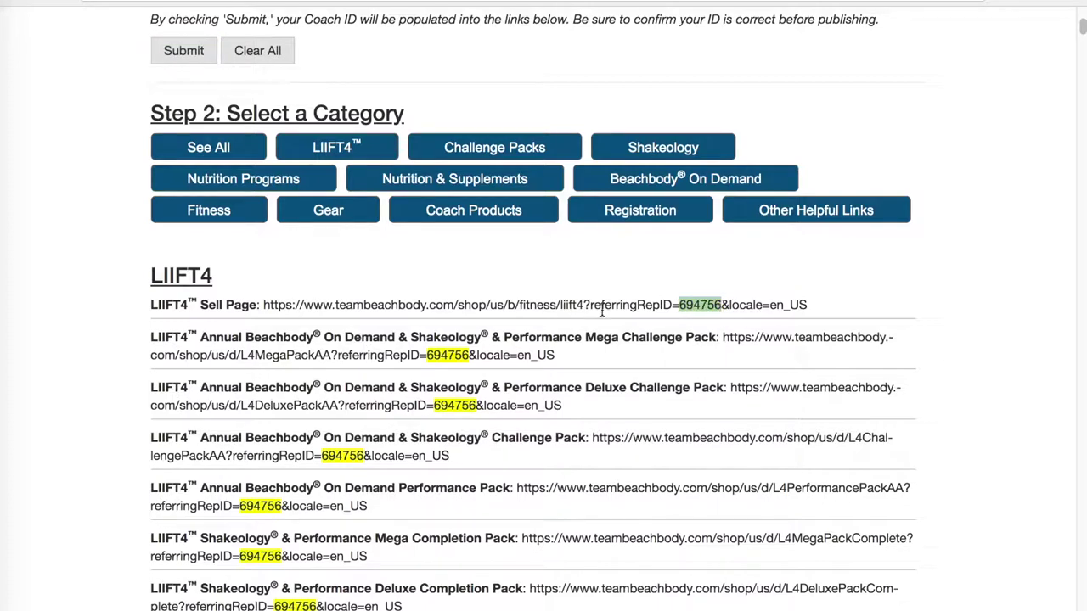
triple_click(267, 304)
key("ctrl+c")
left_click_drag(671, 324, 820, 309)
key("ctrl+t")
key("ctrl+v")
key("Return")
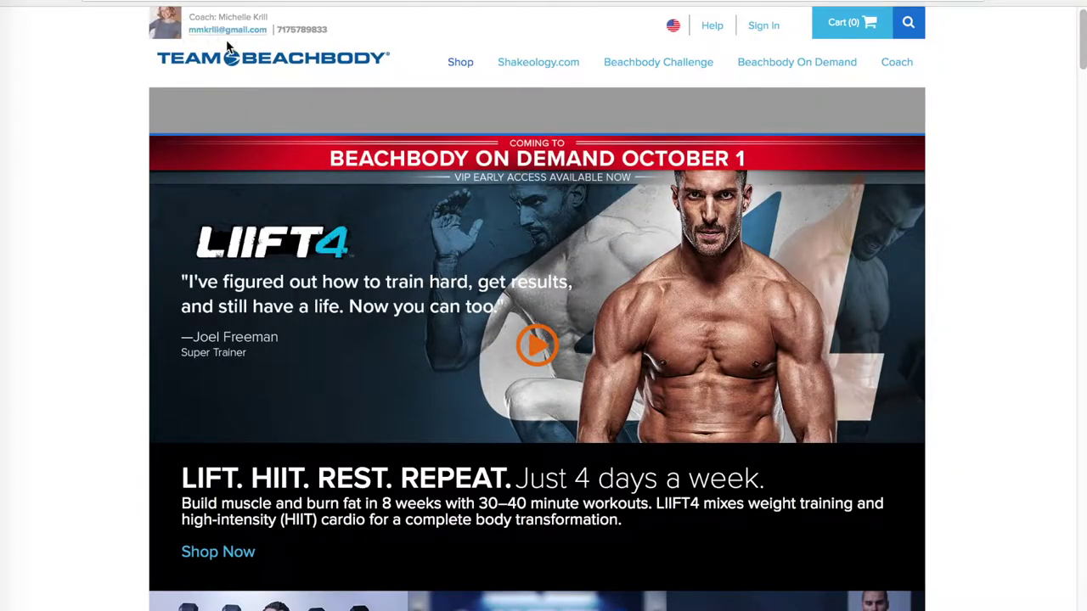
Scroll the LIIFT4 sell page down to Success Stories, then return to the link generator tab.
scroll(453, 359, "down", 5)
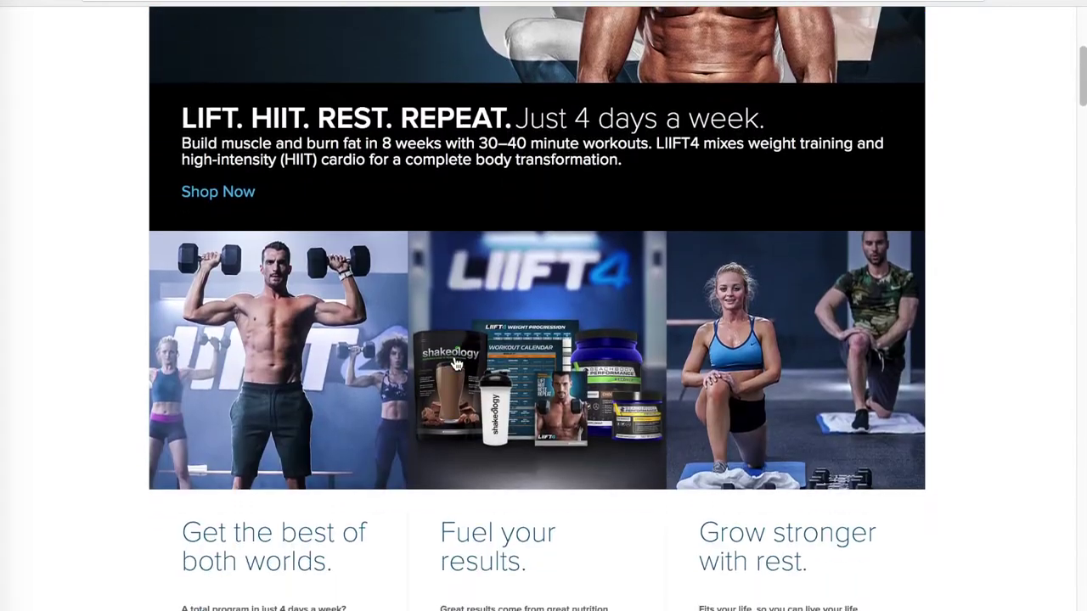
scroll(455, 363, "down", 10)
scroll(455, 357, "down", 6)
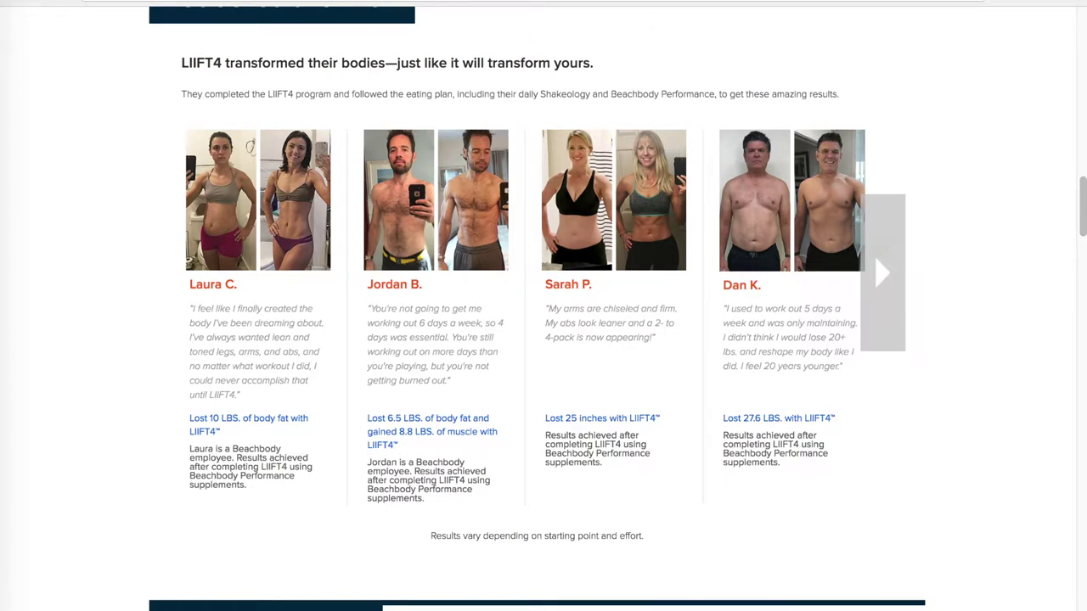
key("ctrl+Tab")
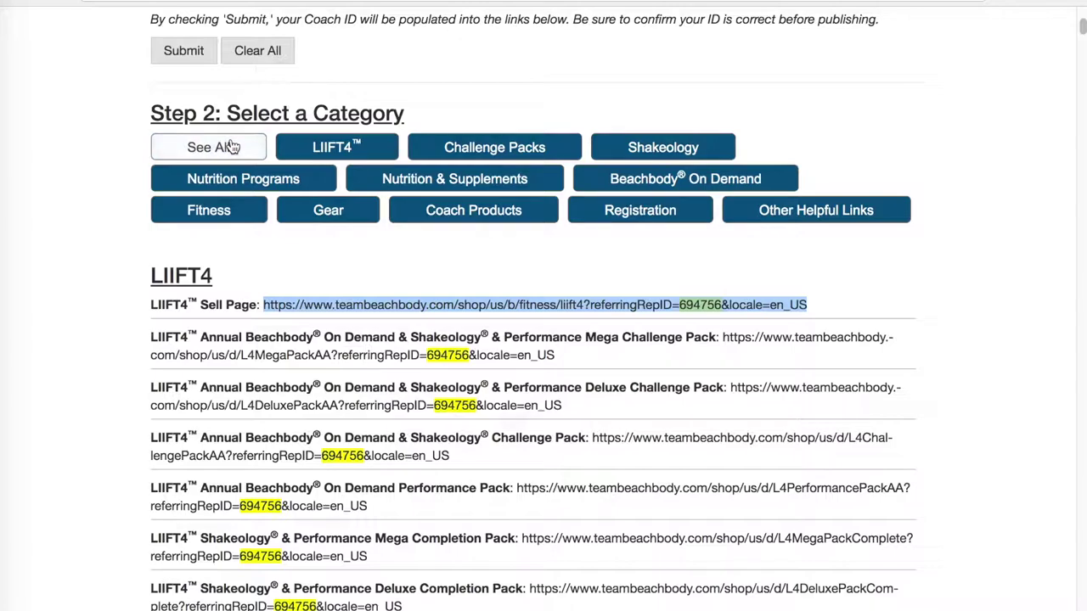
Show the Challenge Packs links and scroll through the list.
left_click(457, 149)
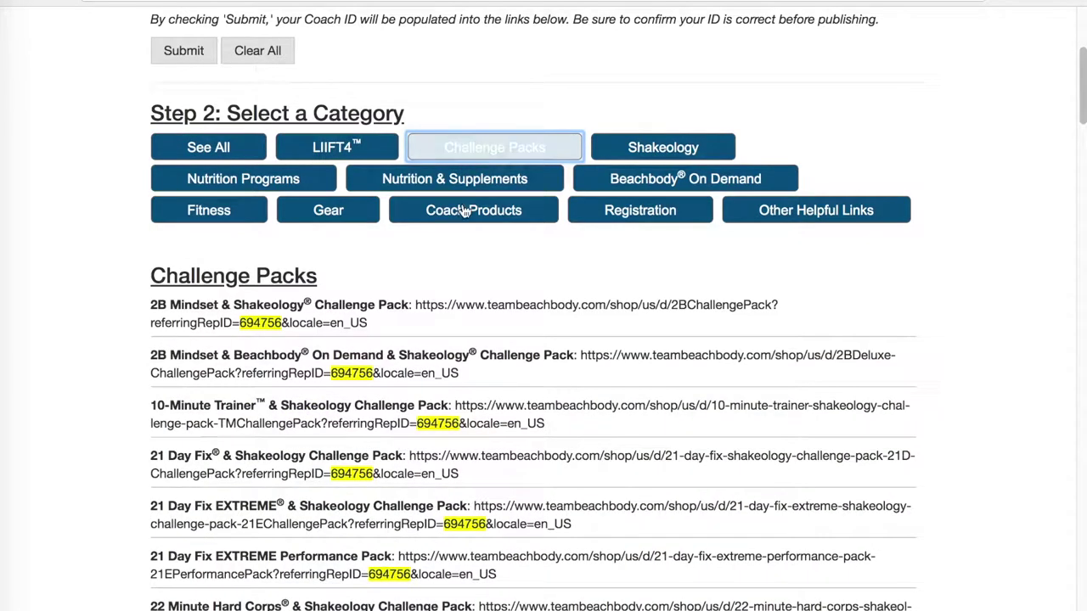
scroll(465, 212, "down", 2)
scroll(464, 211, "down", 5)
scroll(464, 212, "up", 5)
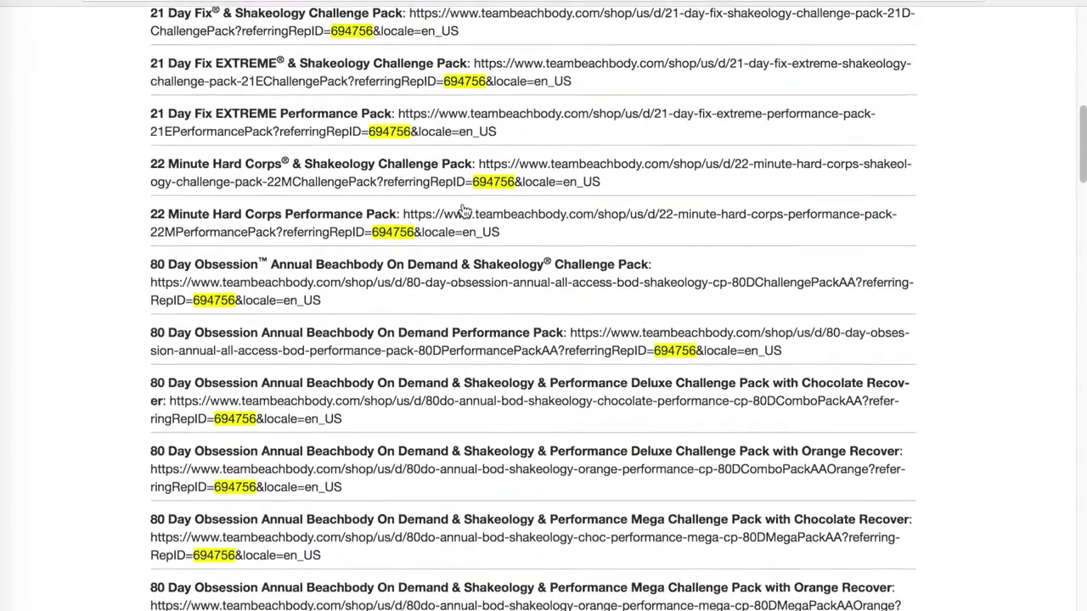
scroll(464, 212, "up", 2)
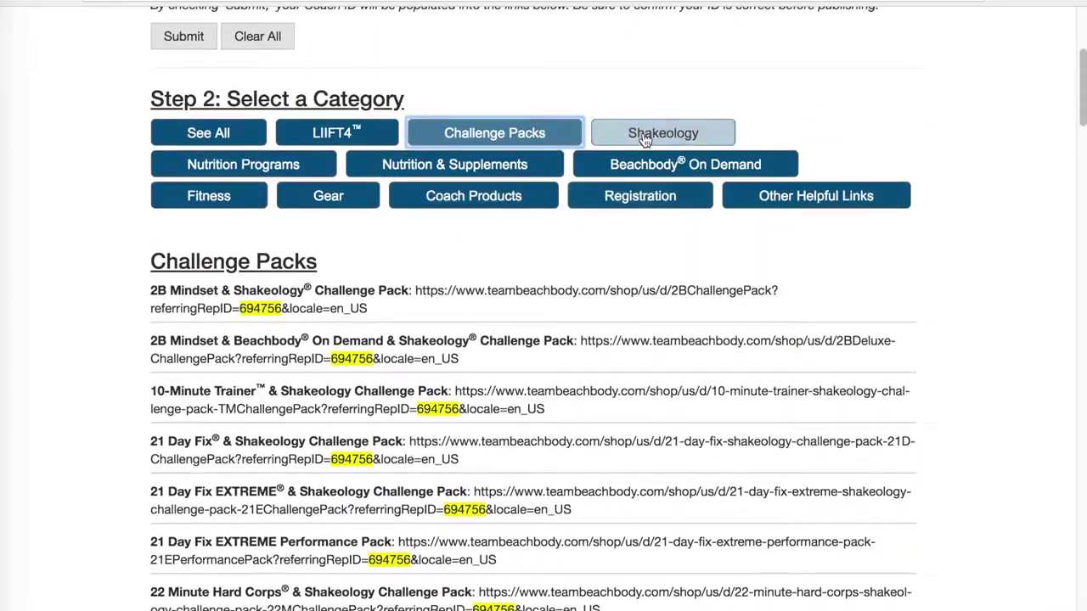
Browse the Shakeology and Nutrition Programs links, ending on the Coach Products category.
left_click(644, 138)
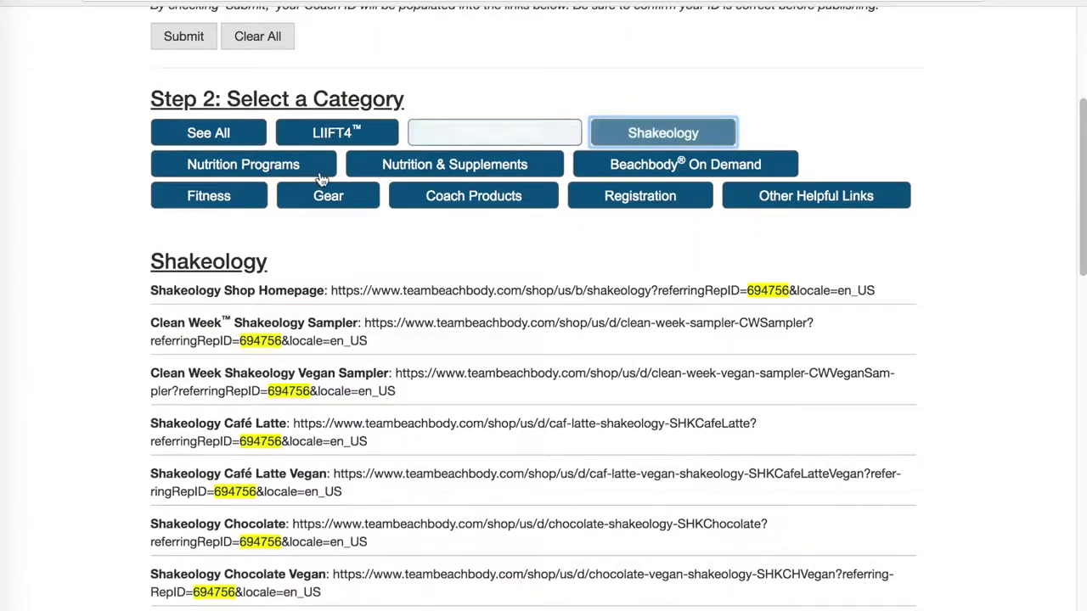
left_click(289, 170)
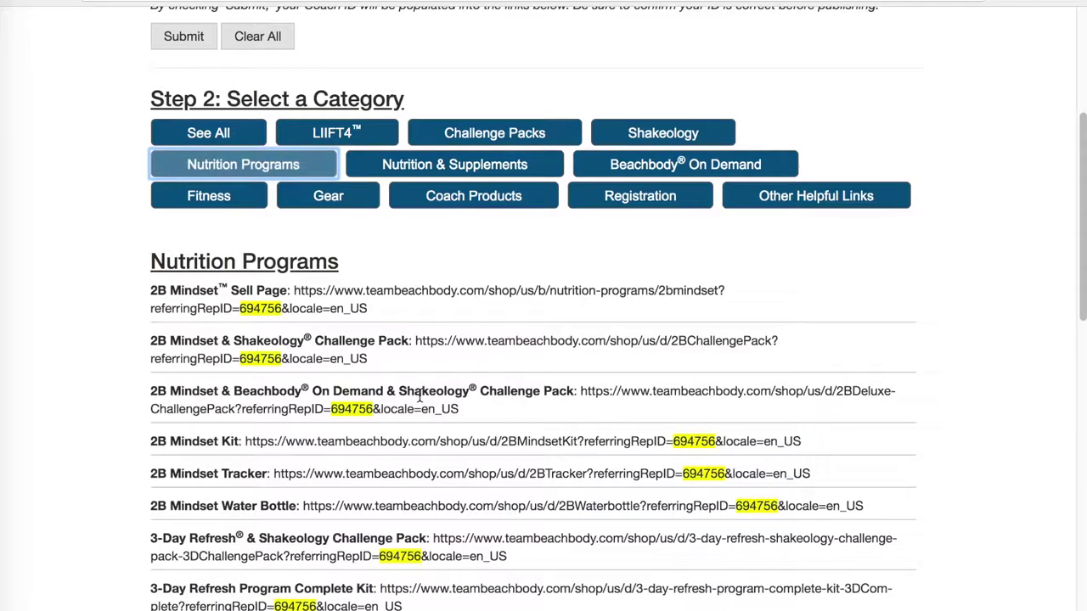
scroll(419, 396, "down", 5)
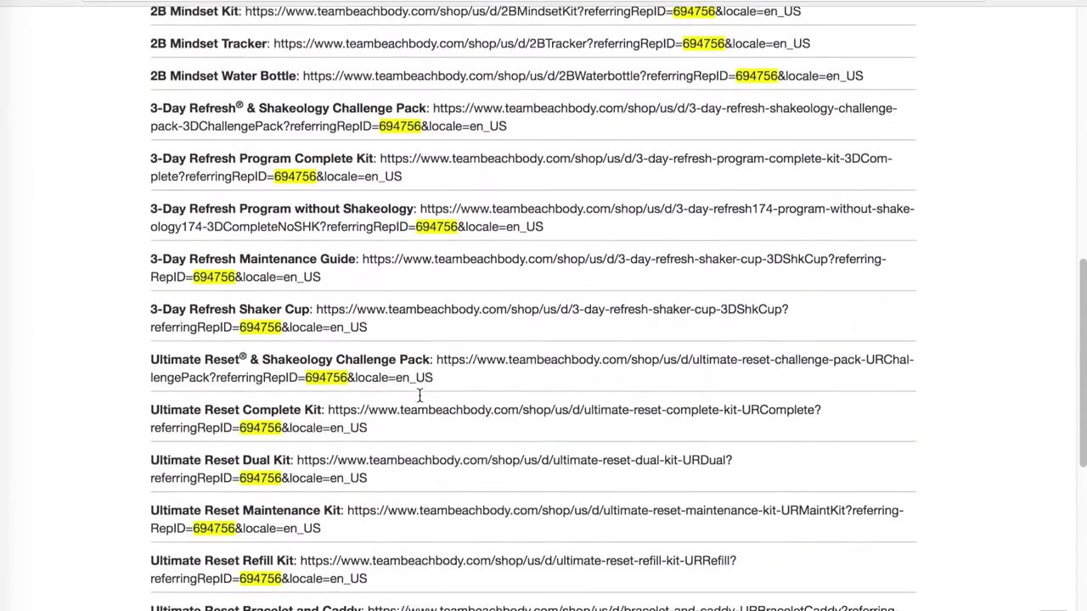
scroll(418, 395, "up", 5)
left_click(471, 177)
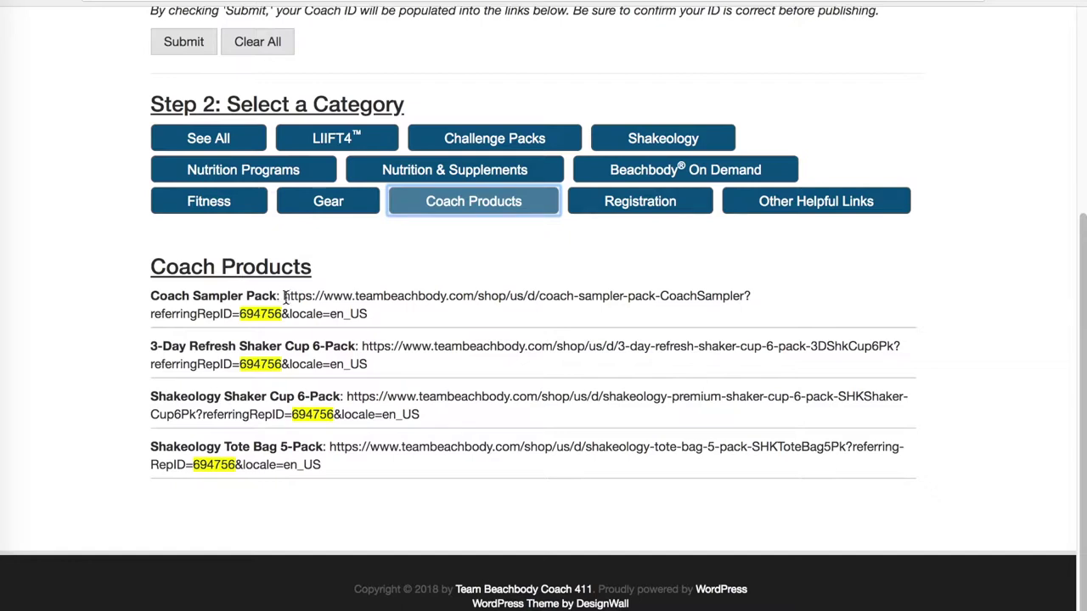
List the Registration links and take the Beachbody On Demand Membership URL to the other tab.
left_click(628, 204)
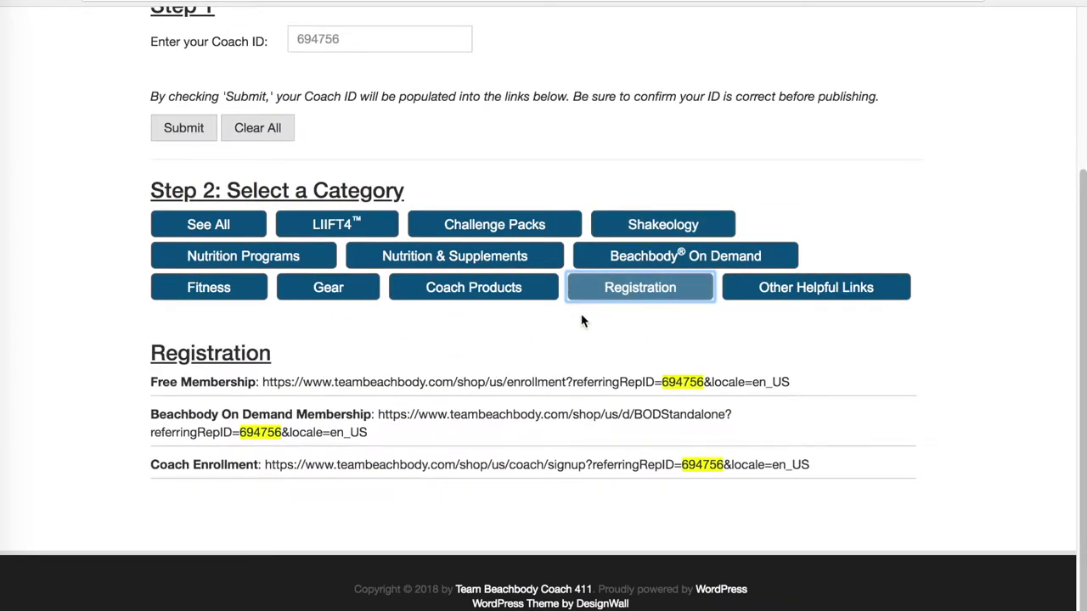
left_click_drag(262, 382, 761, 406)
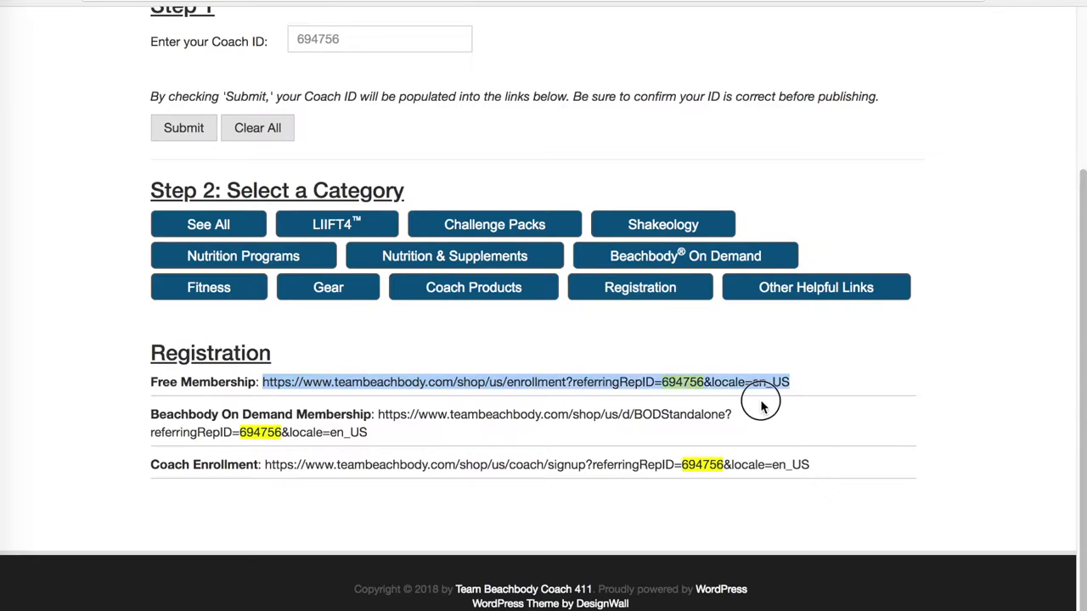
left_click(380, 414)
left_click_drag(380, 414, 392, 450)
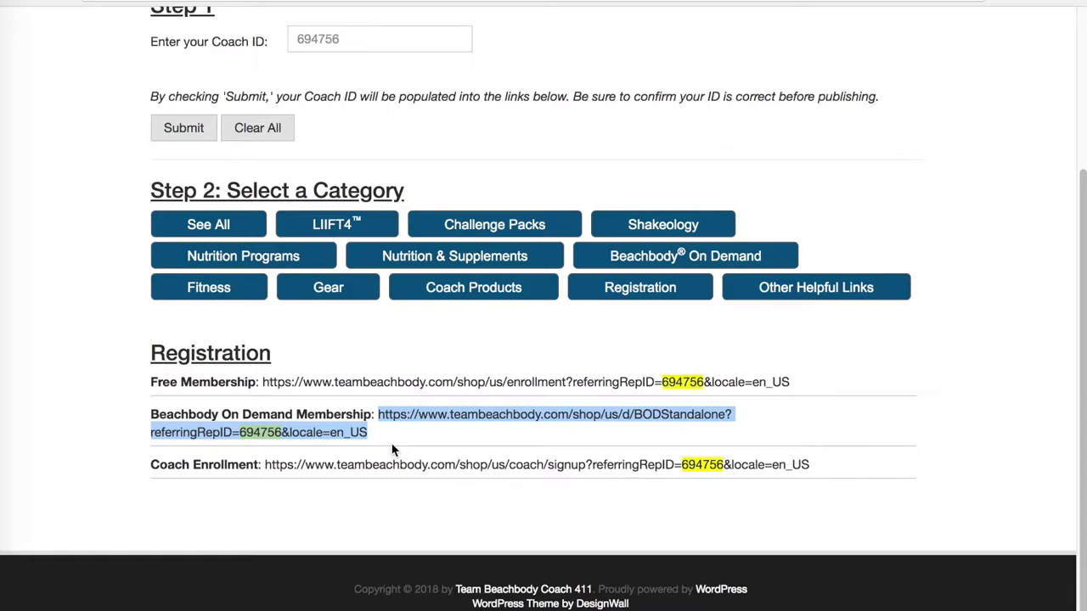
left_click(739, 3)
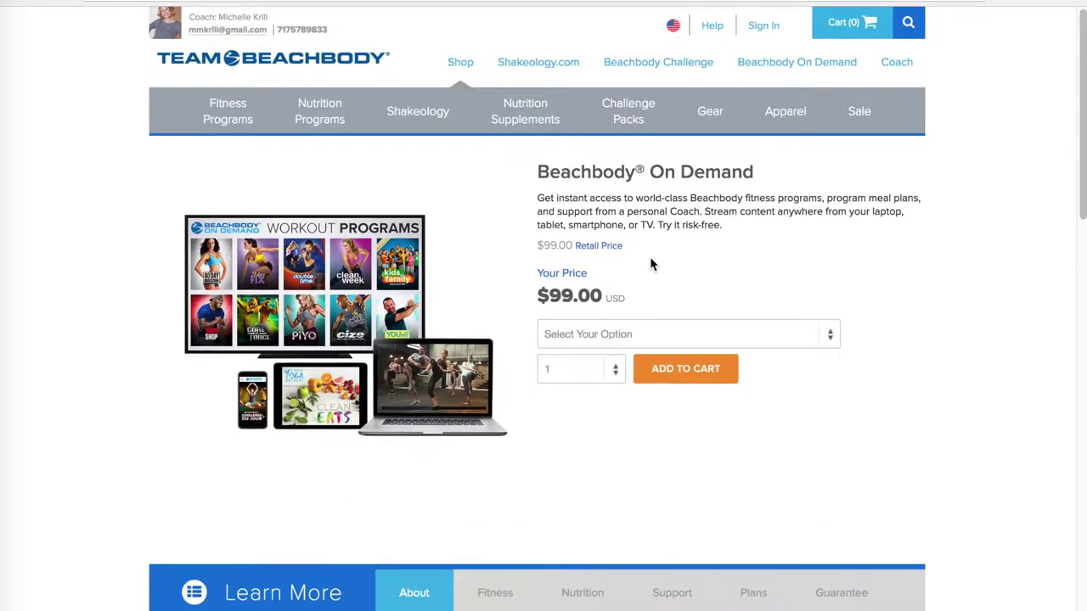
Choose BOD 3-Month Membership from the Beachbody On Demand Select Your Option dropdown.
scroll(652, 265, "down", 8)
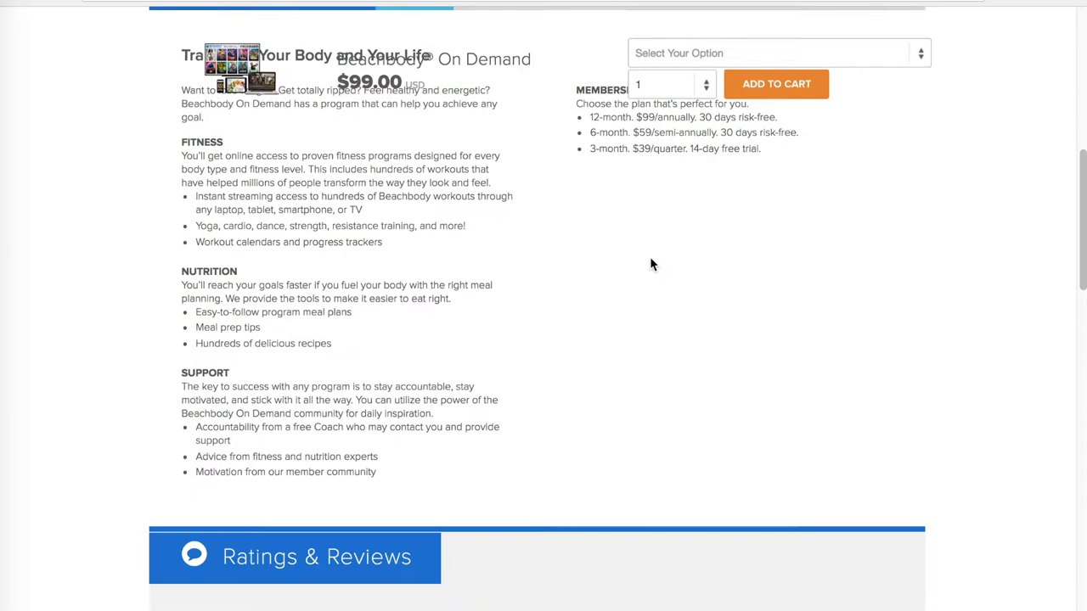
scroll(650, 262, "up", 6)
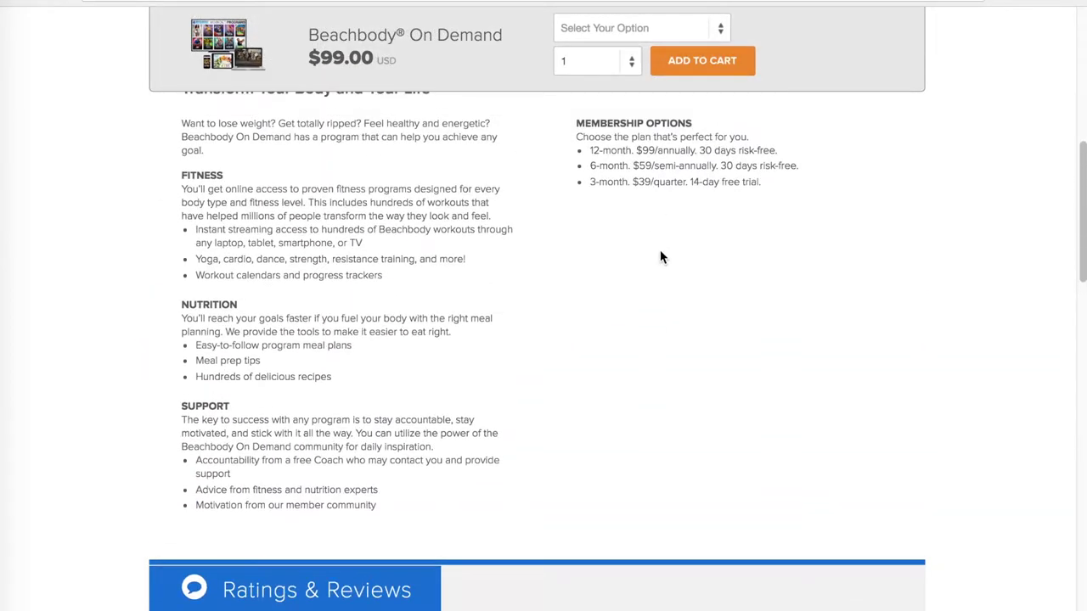
scroll(659, 249, "up", 5)
scroll(660, 250, "down", 4)
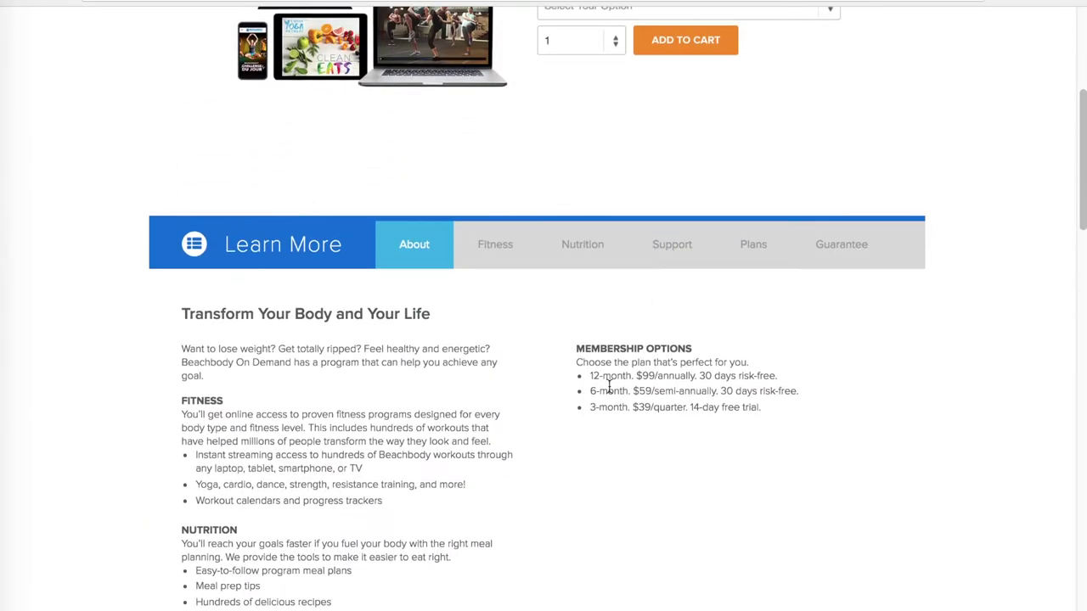
triple_click(625, 408)
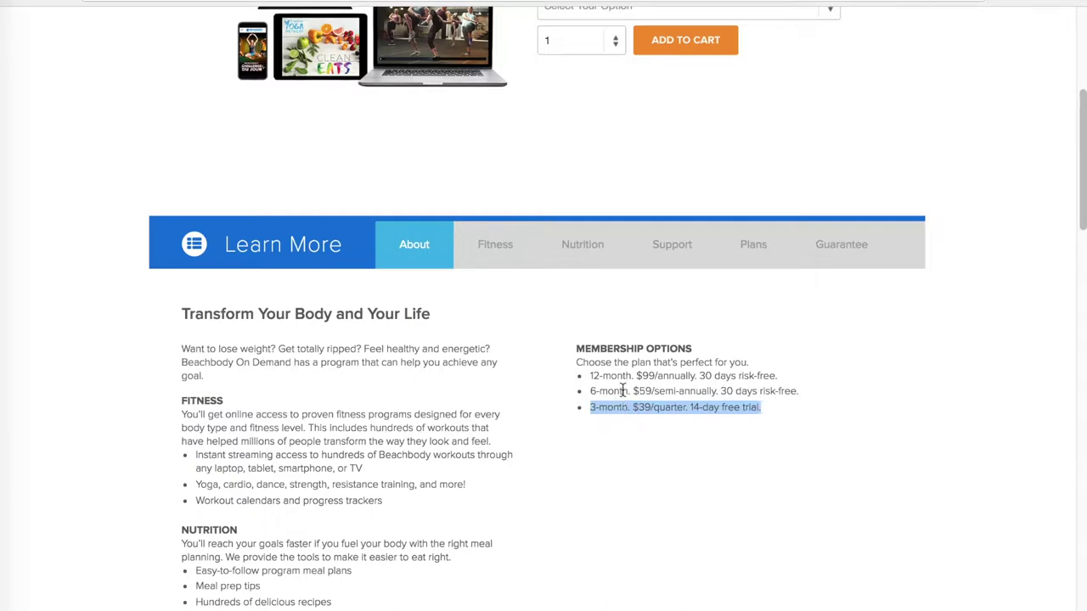
scroll(638, 367, "up", 1)
scroll(639, 366, "up", 4)
left_click(631, 253)
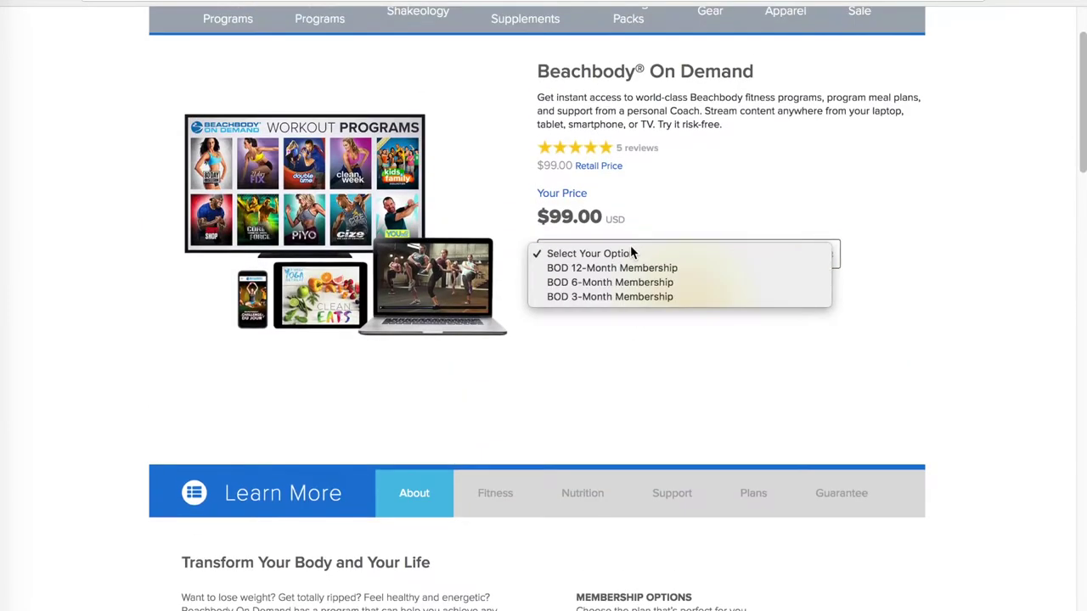
left_click(613, 298)
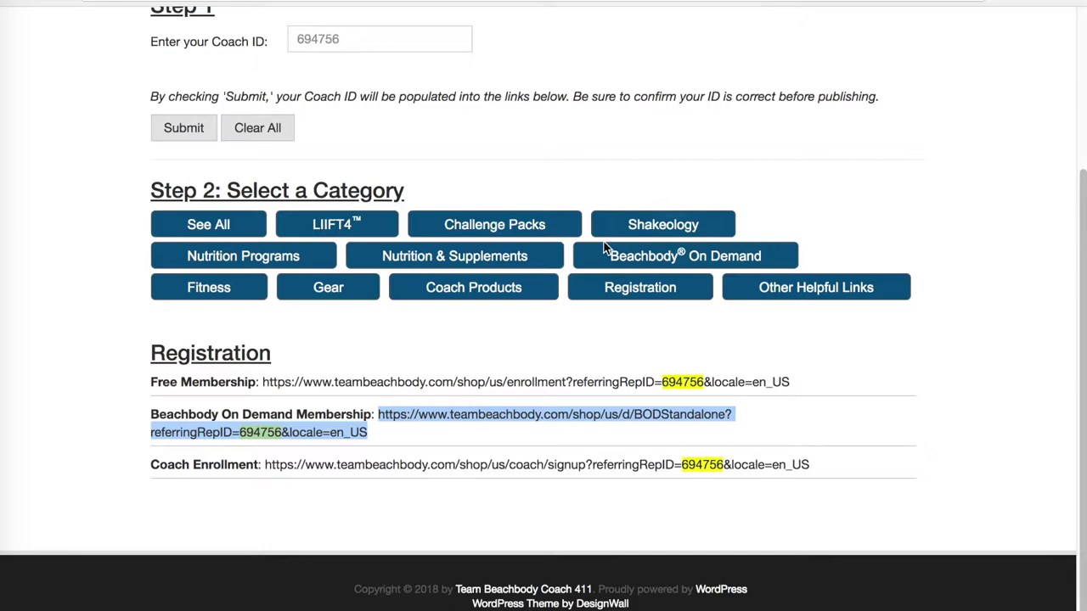
Review the Other Helpful Links list, then switch to showing links from every category.
left_click(769, 288)
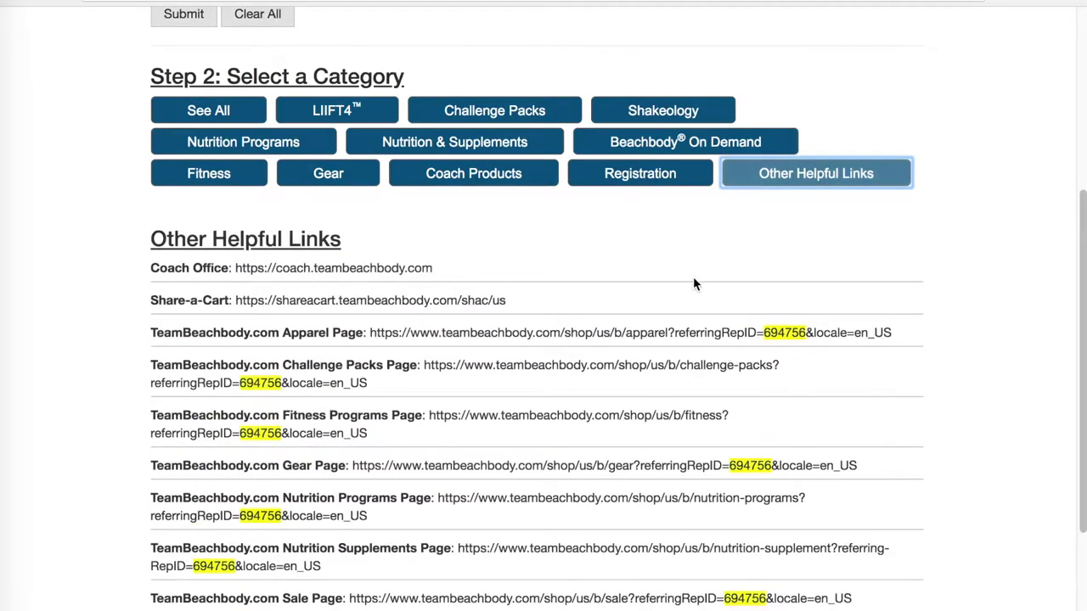
scroll(676, 274, "down", 3)
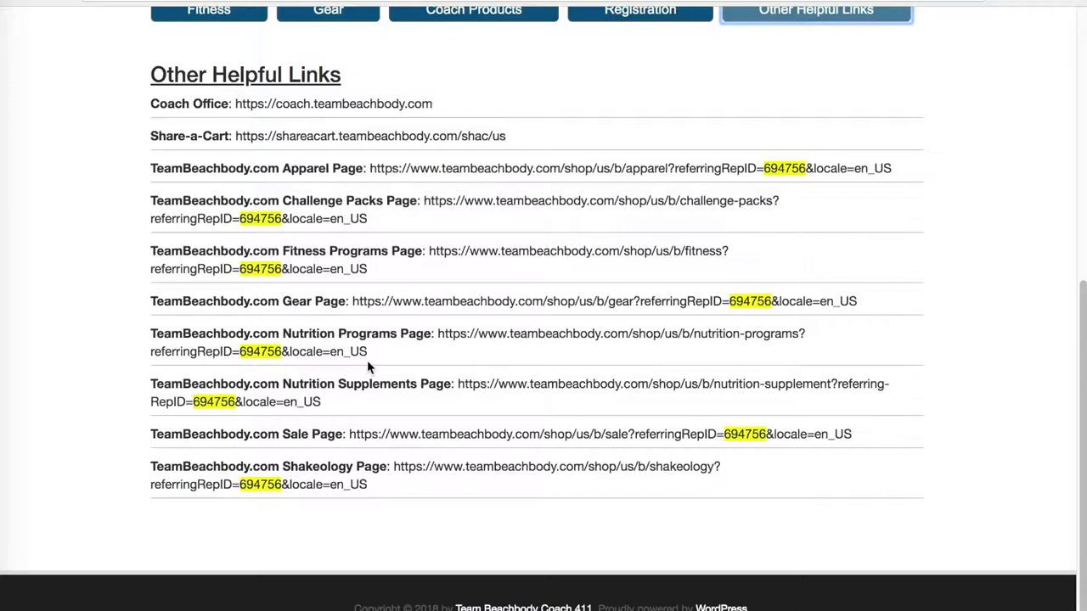
scroll(483, 322, "up", 2)
scroll(484, 323, "up", 2)
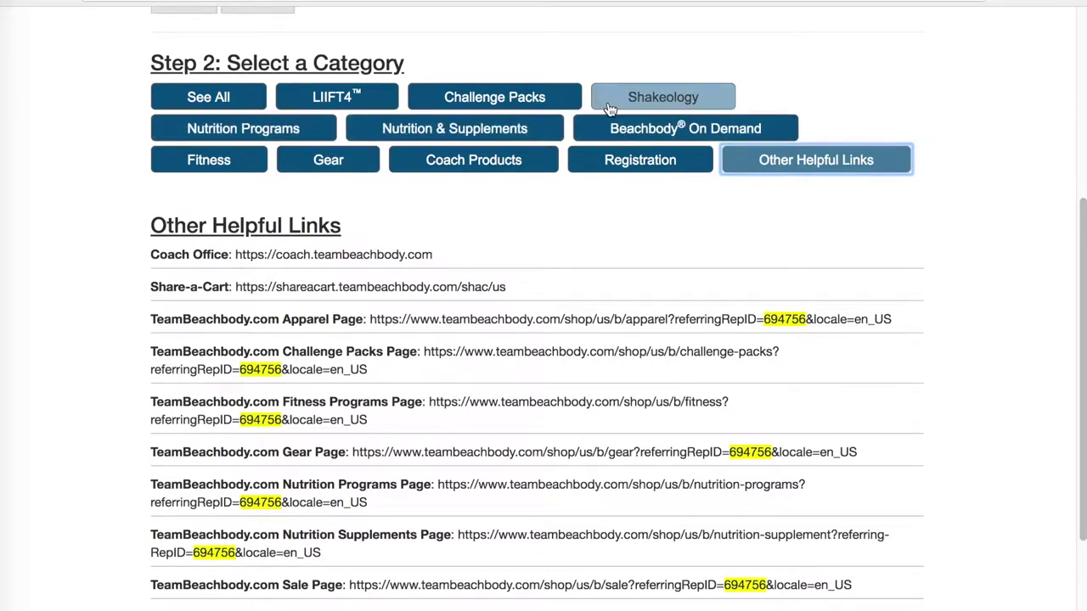
scroll(609, 109, "up", 1)
left_click(225, 133)
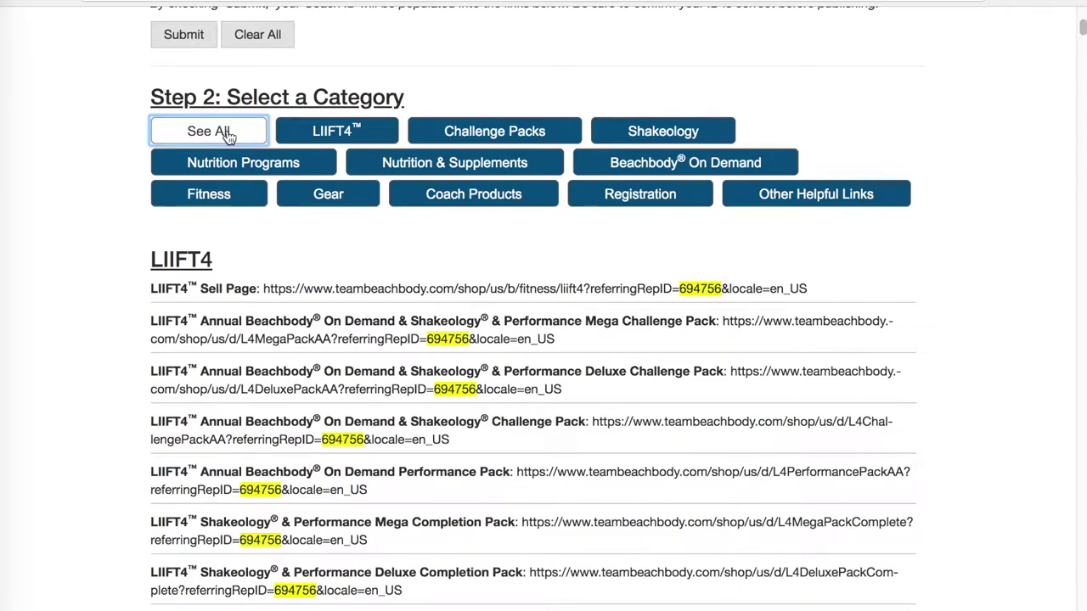
Copy the Coach Office URL from Other Helpful Links and load it in the browser.
scroll(376, 238, "down", 10)
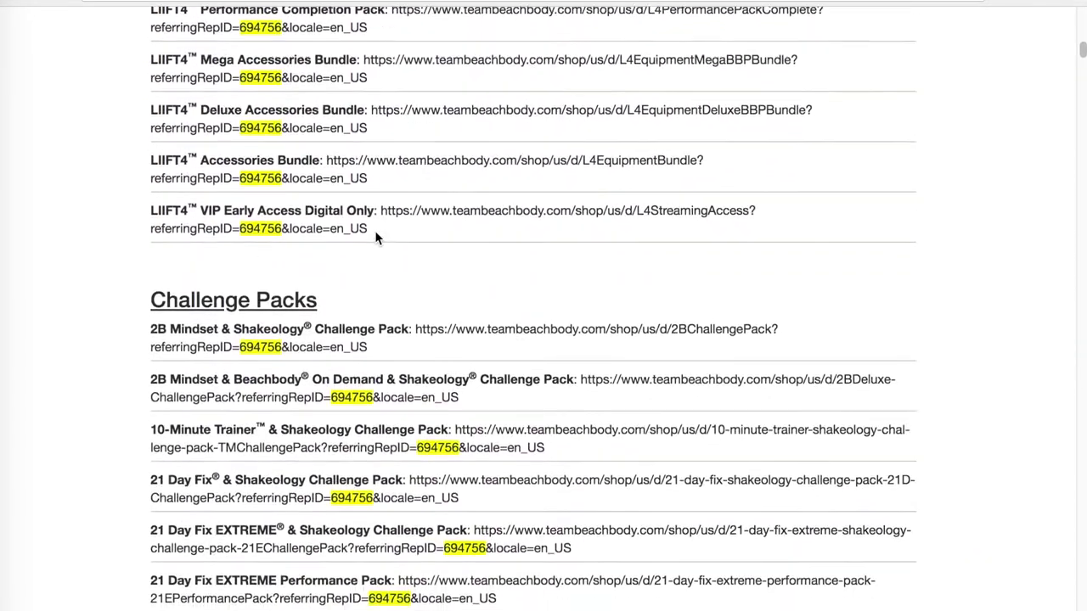
scroll(376, 238, "up", 14)
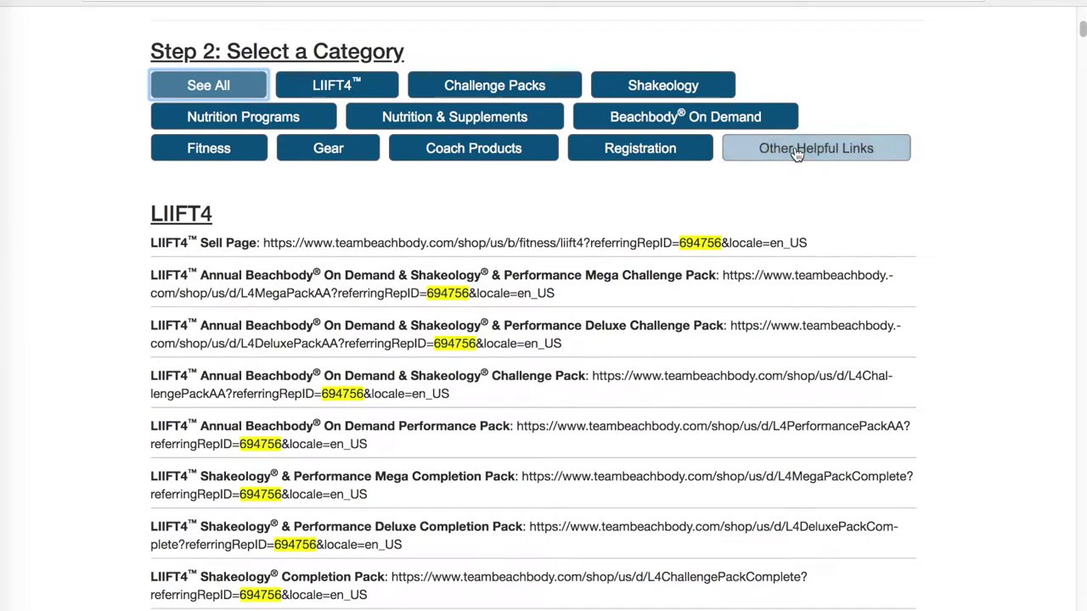
left_click(796, 151)
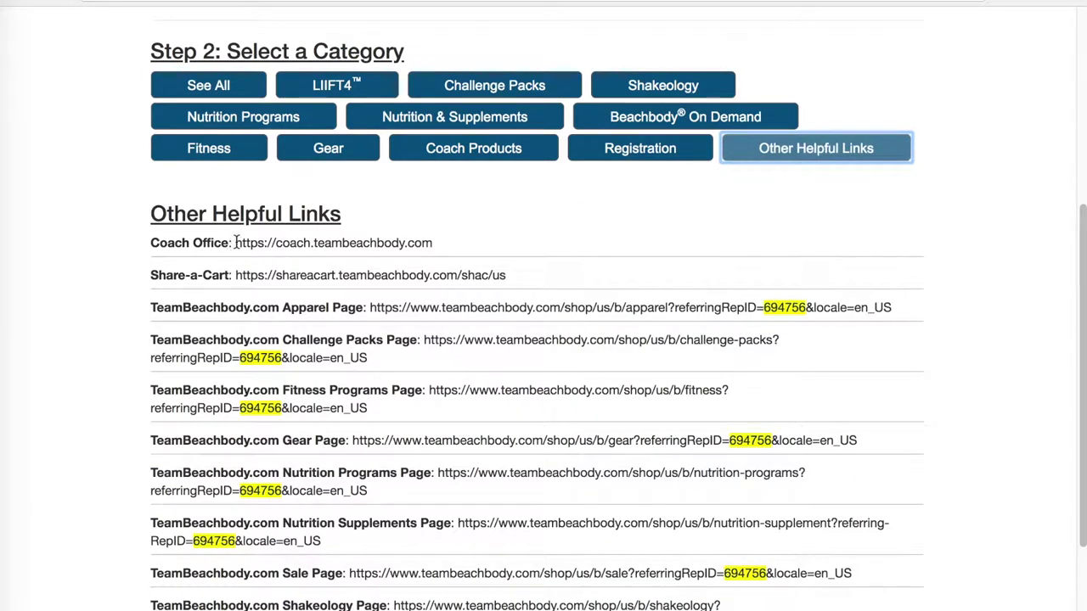
left_click_drag(237, 242, 431, 246)
key("ctrl+c")
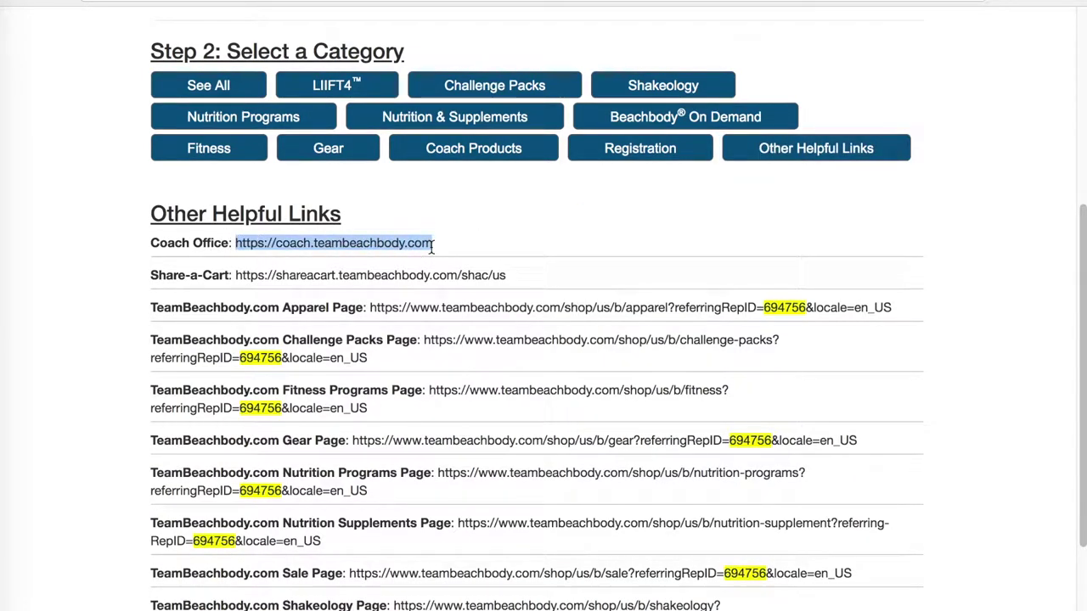
left_click(724, 4)
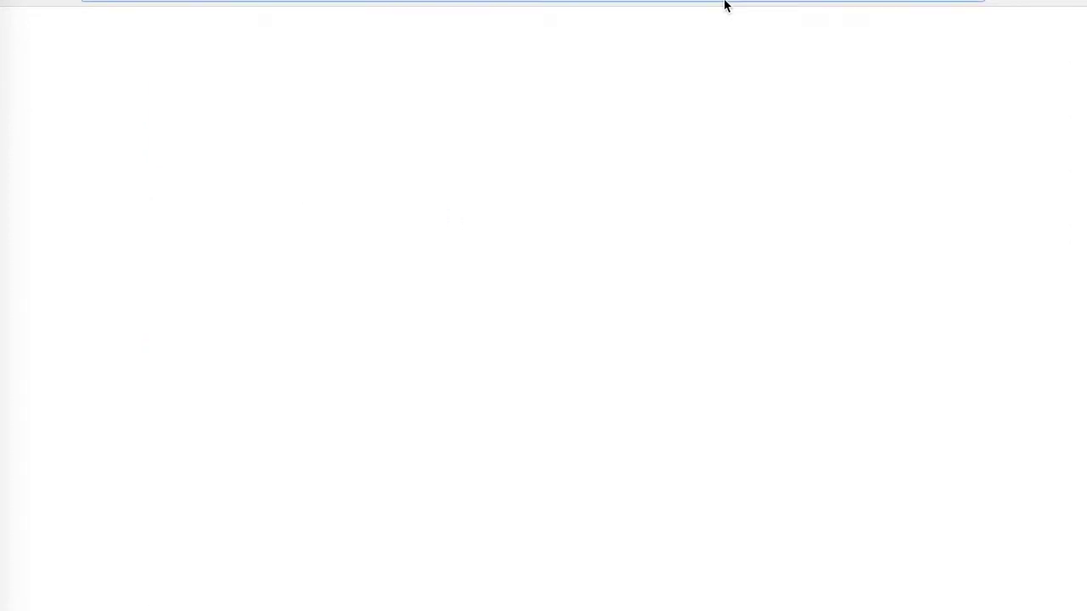
key("ctrl+v")
key("Return")
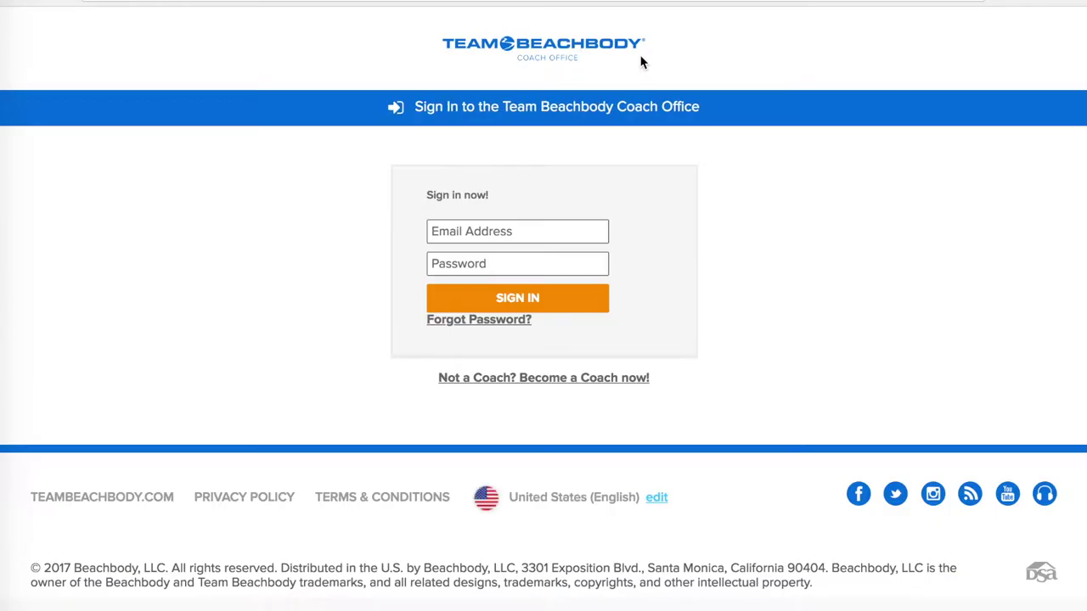
Sign in to Coach Office with the autofilled email and password.
left_click(552, 302)
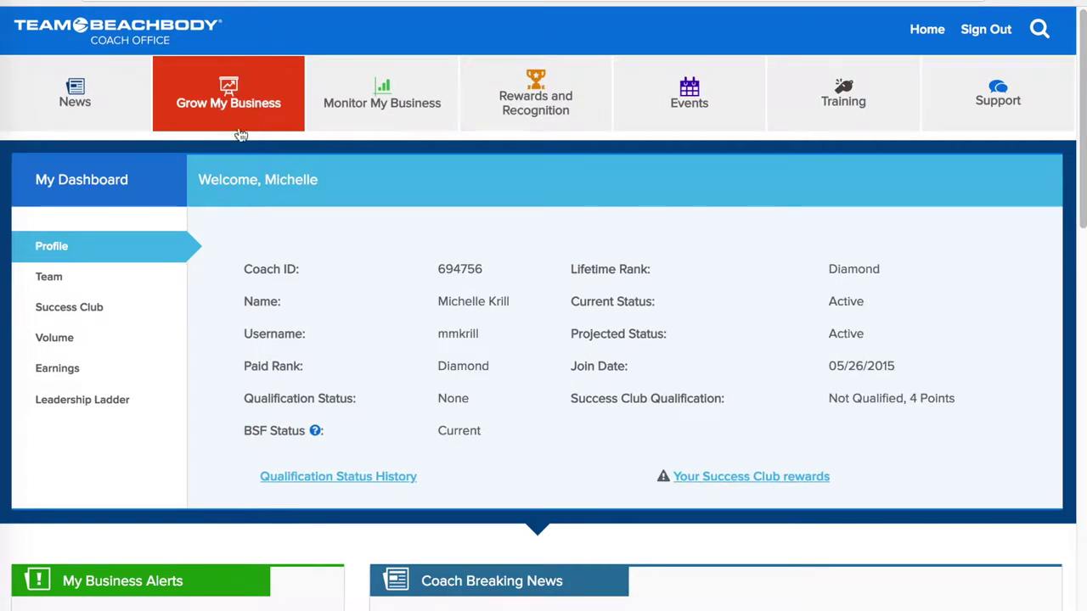
Go to Grow My Business > Product Tools and Shareable Media and open the BEACHBAR Product Toolkit.
left_click(229, 111)
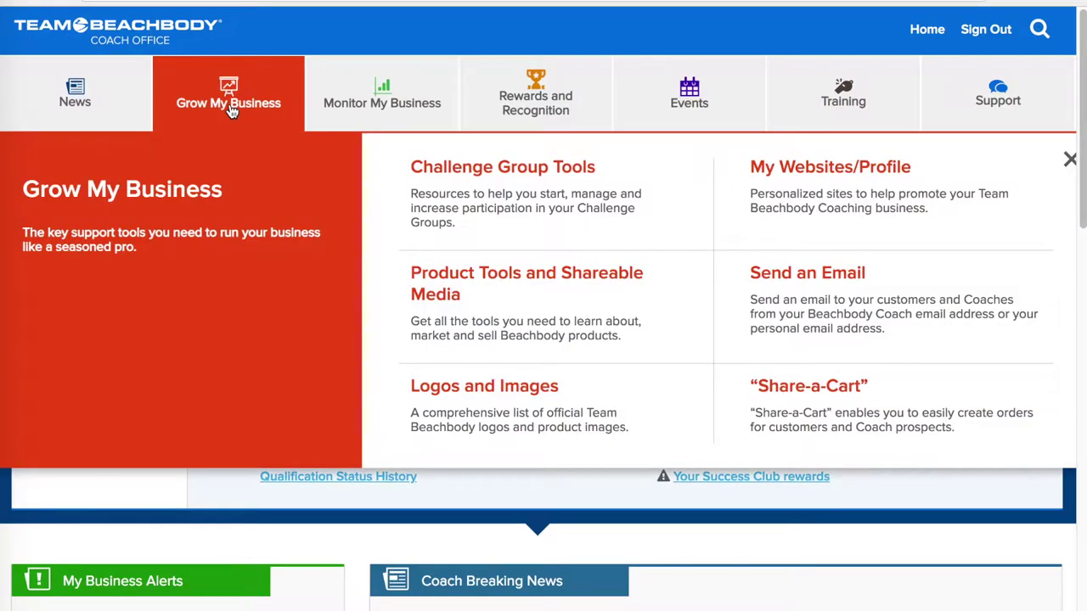
left_click(507, 292)
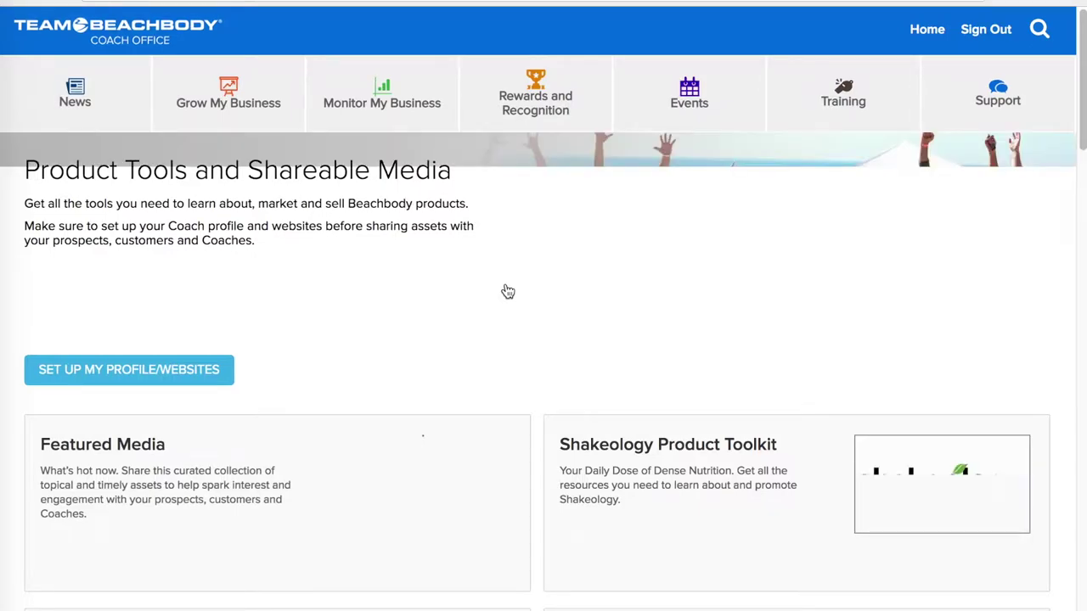
scroll(507, 292, "down", 3)
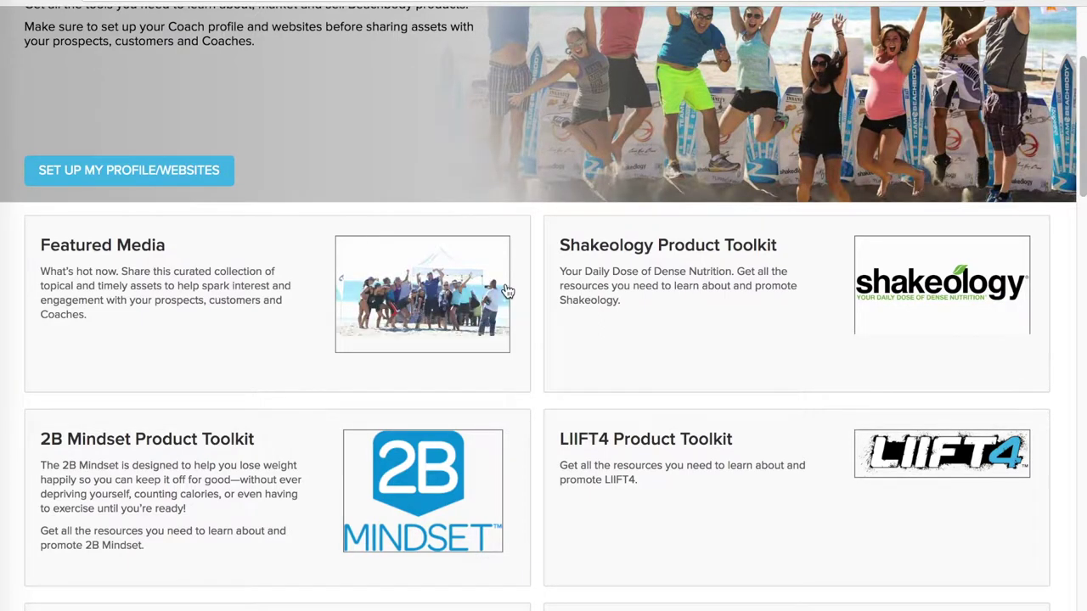
scroll(507, 291, "down", 3)
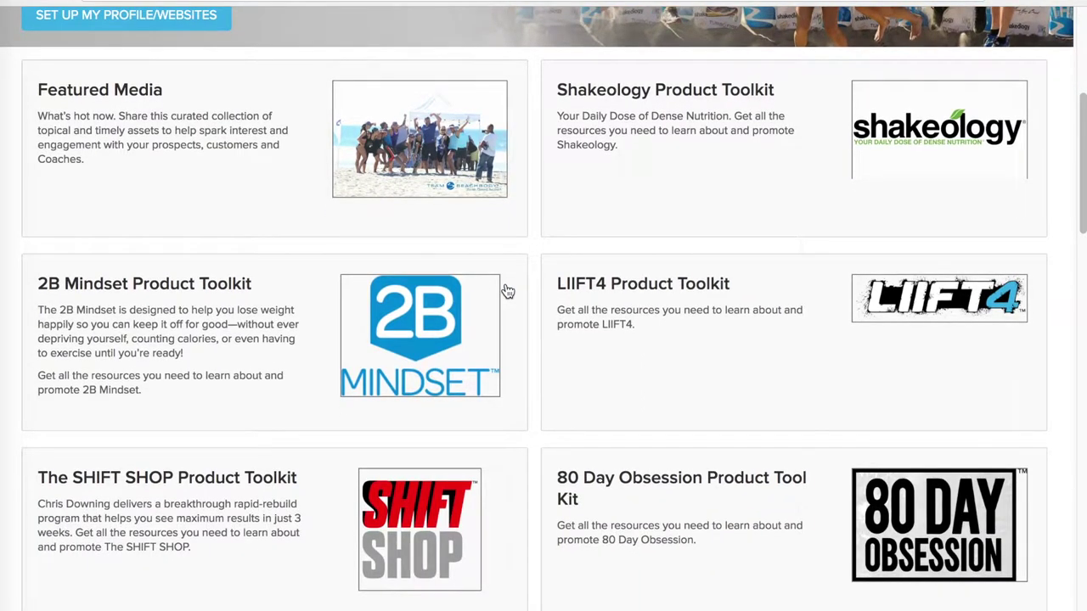
scroll(507, 291, "down", 4)
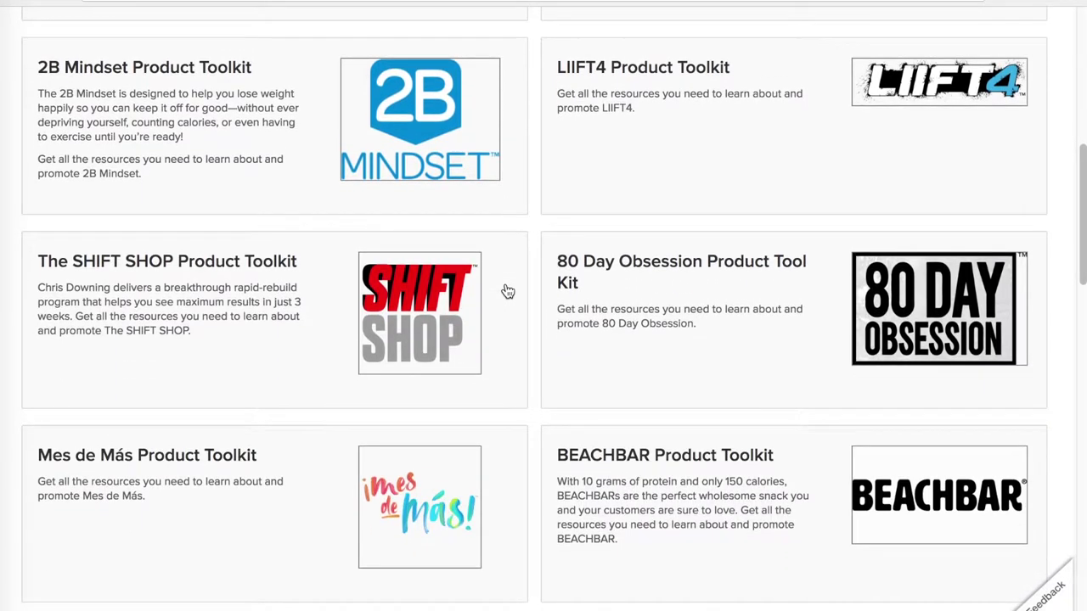
scroll(507, 291, "down", 4)
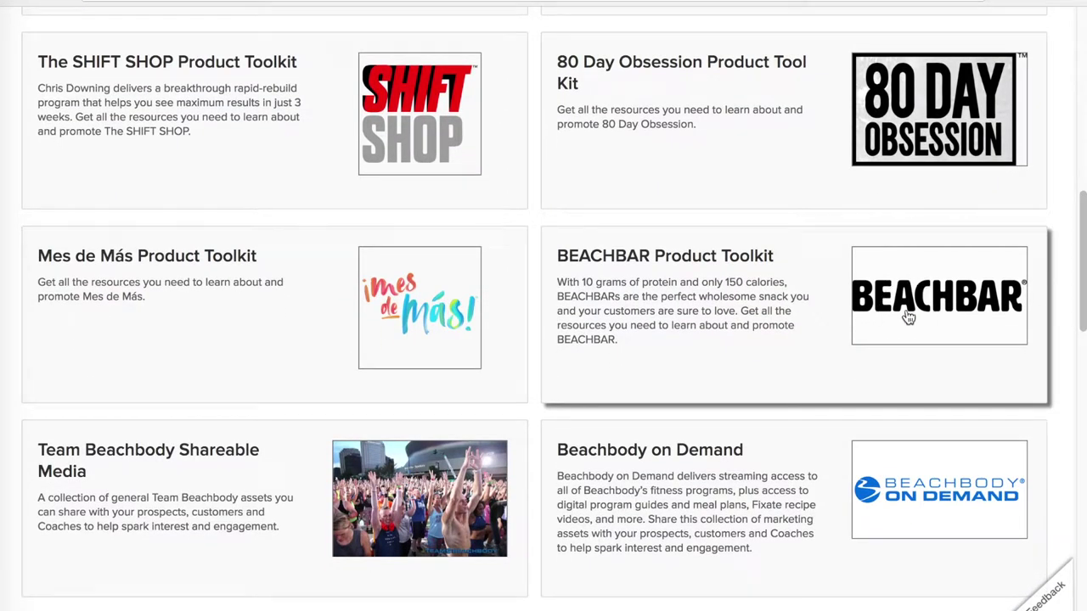
left_click(907, 316)
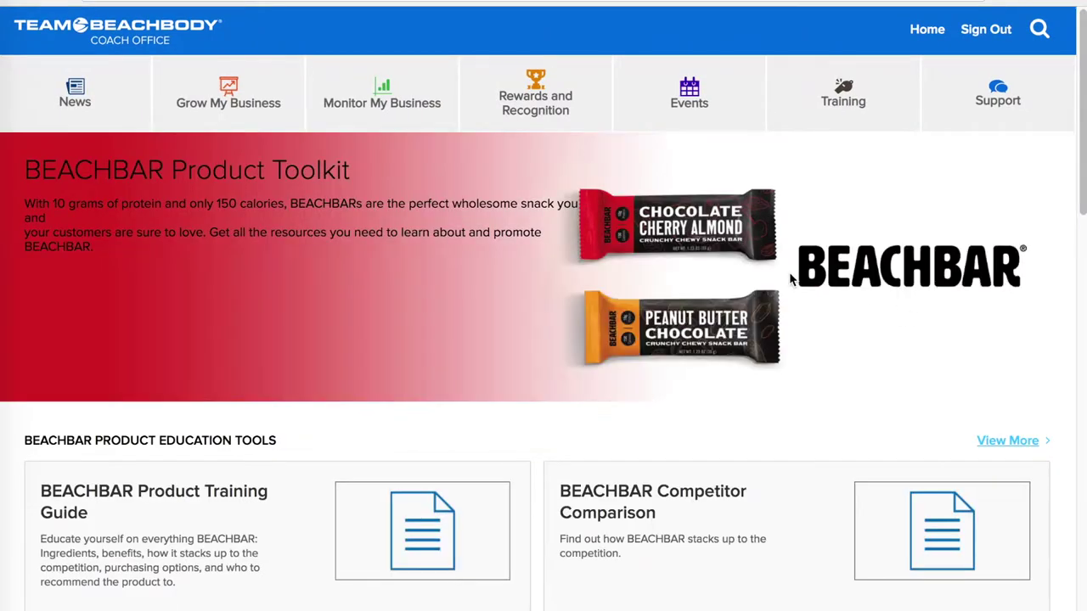
Scroll to BEACHBAR Videos, then open and close the Snack Bars Available Now! sharing options.
scroll(790, 278, "down", 5)
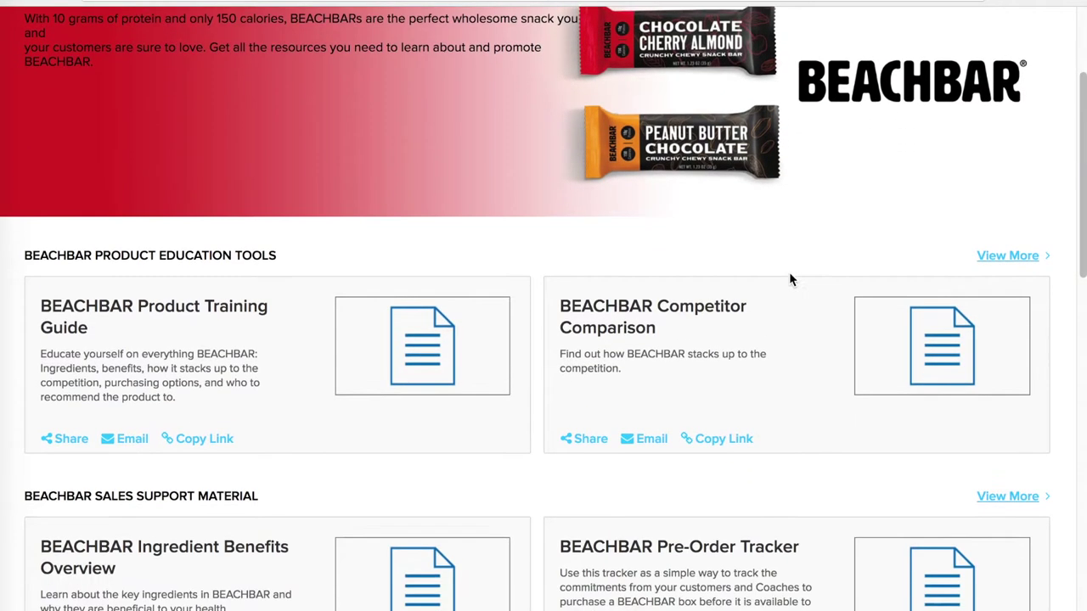
scroll(790, 280, "down", 1)
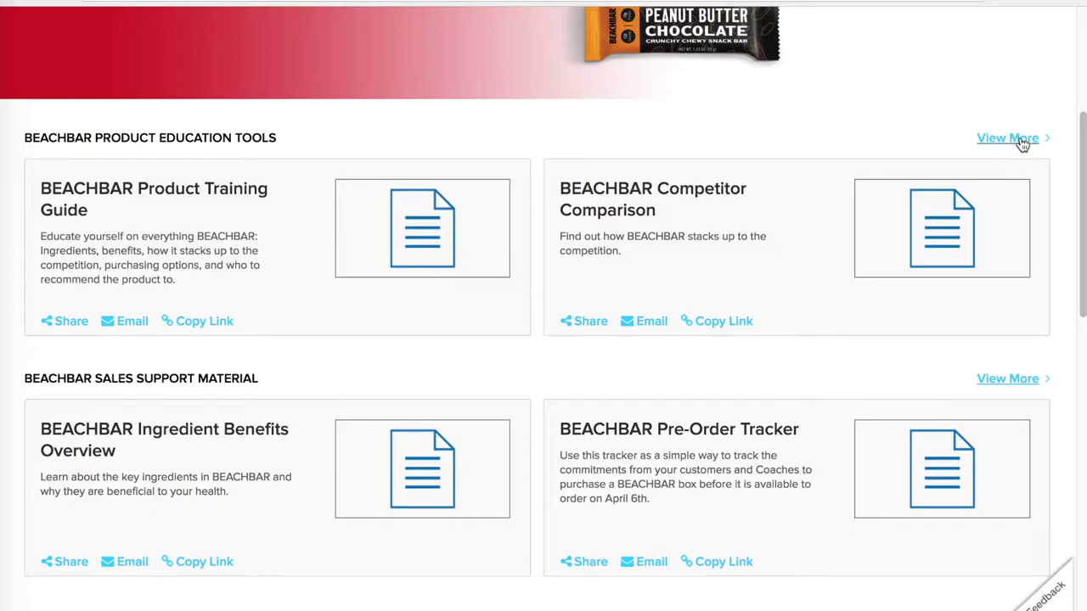
scroll(903, 306, "down", 3)
scroll(905, 304, "down", 1)
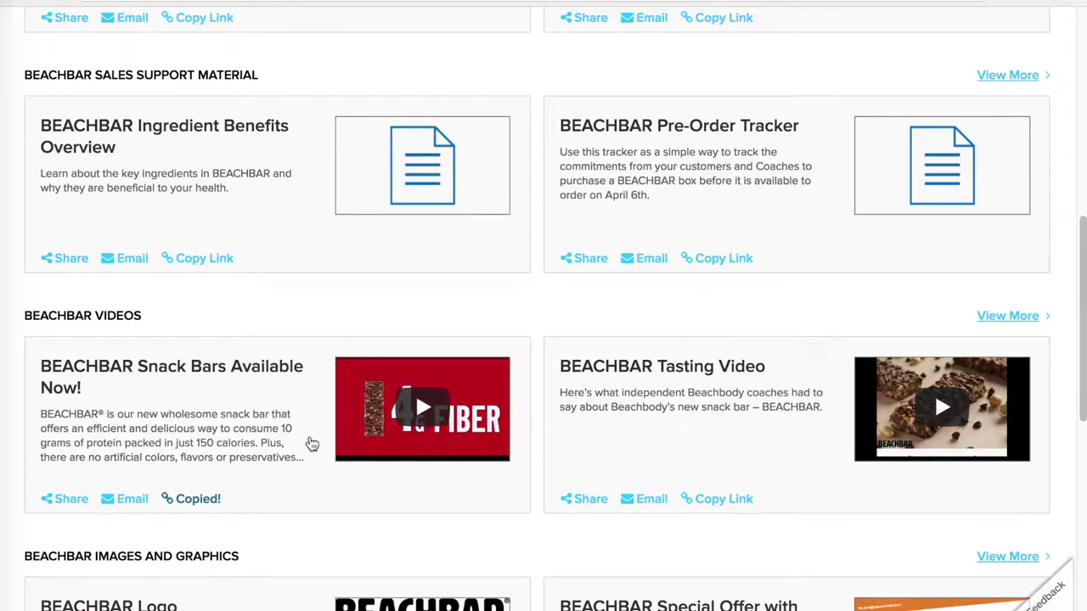
left_click(71, 502)
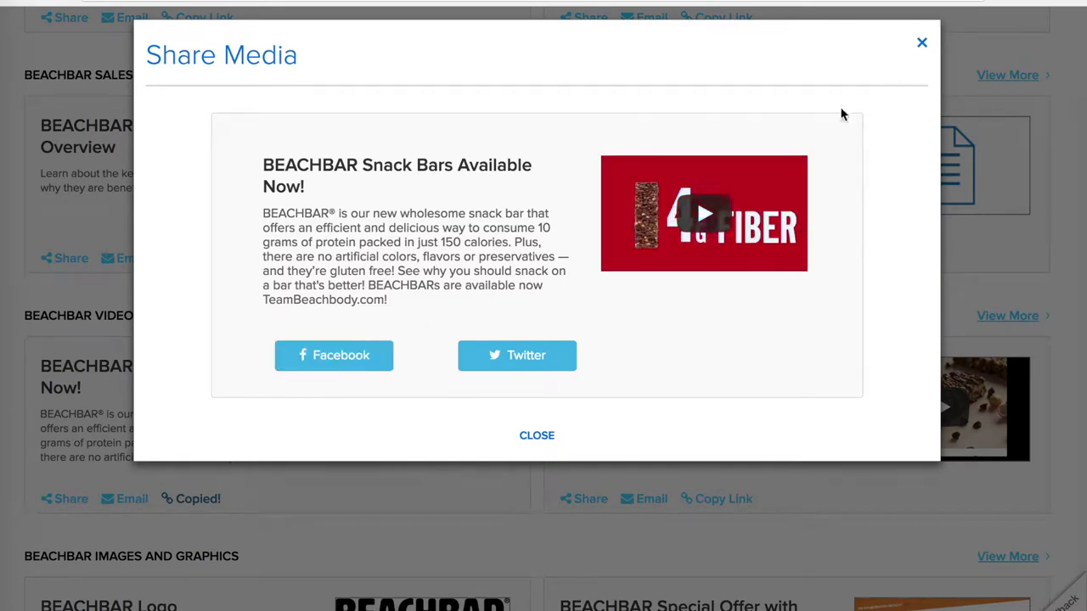
left_click(544, 436)
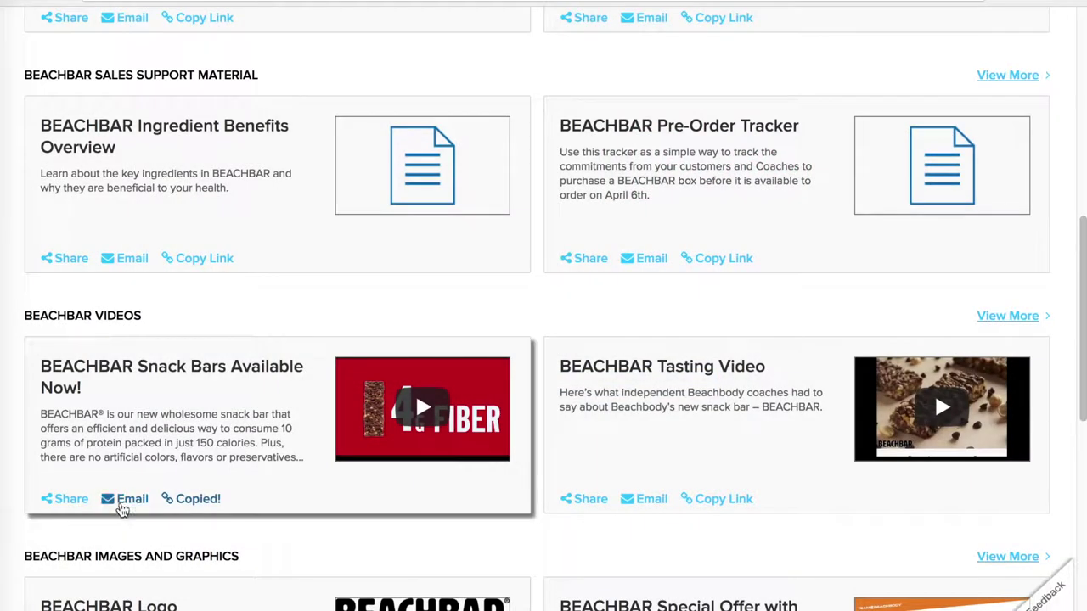
Address the BEACHBAR snack bar video email to Customers from Personal Email, then close the dialog.
left_click(126, 503)
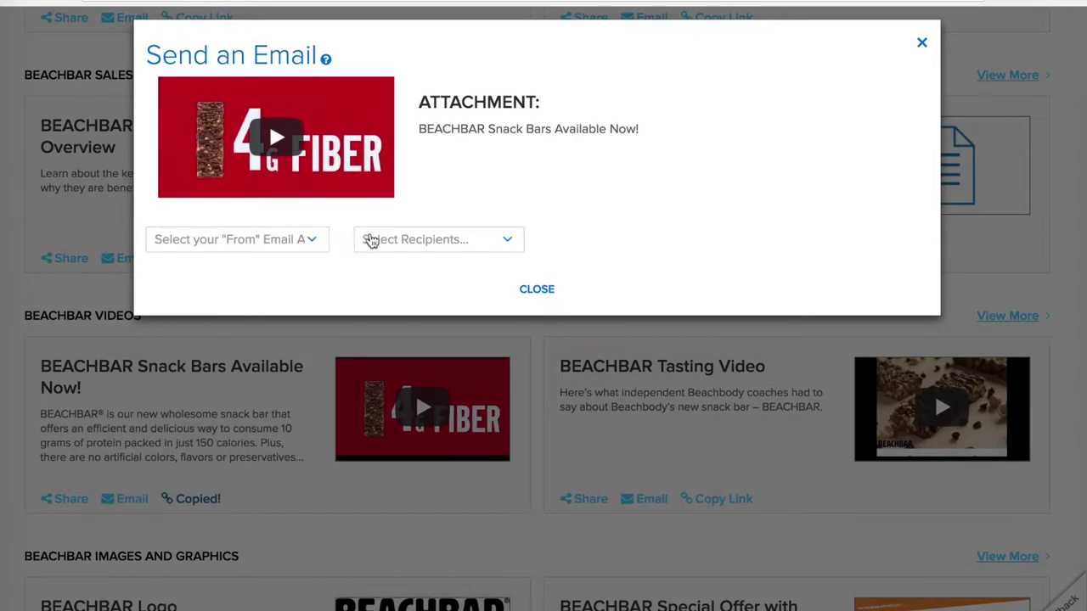
left_click(287, 241)
left_click(303, 239)
left_click(425, 240)
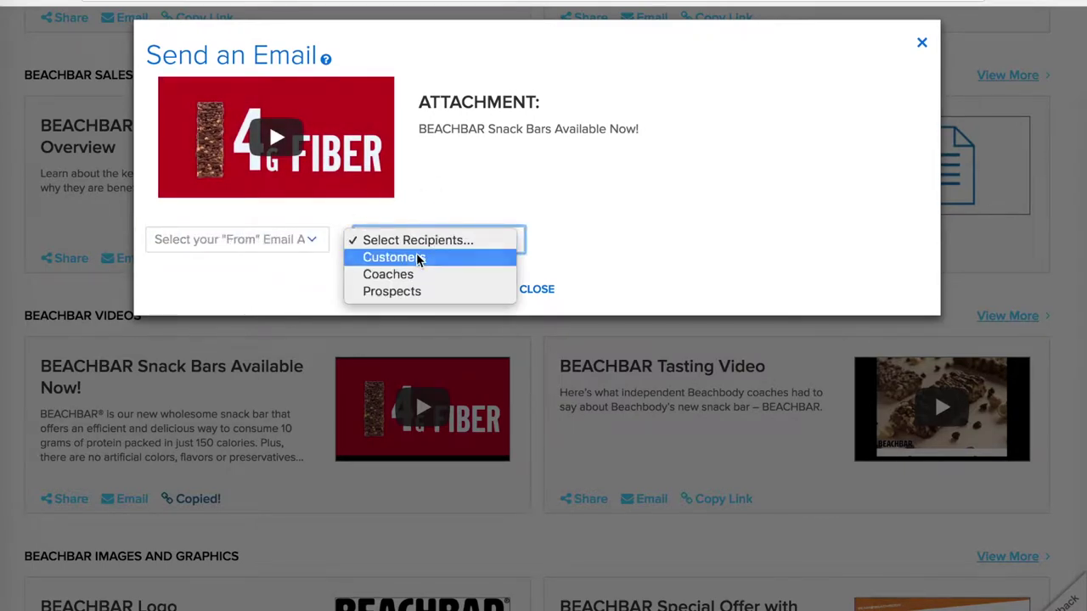
left_click(418, 254)
left_click(319, 244)
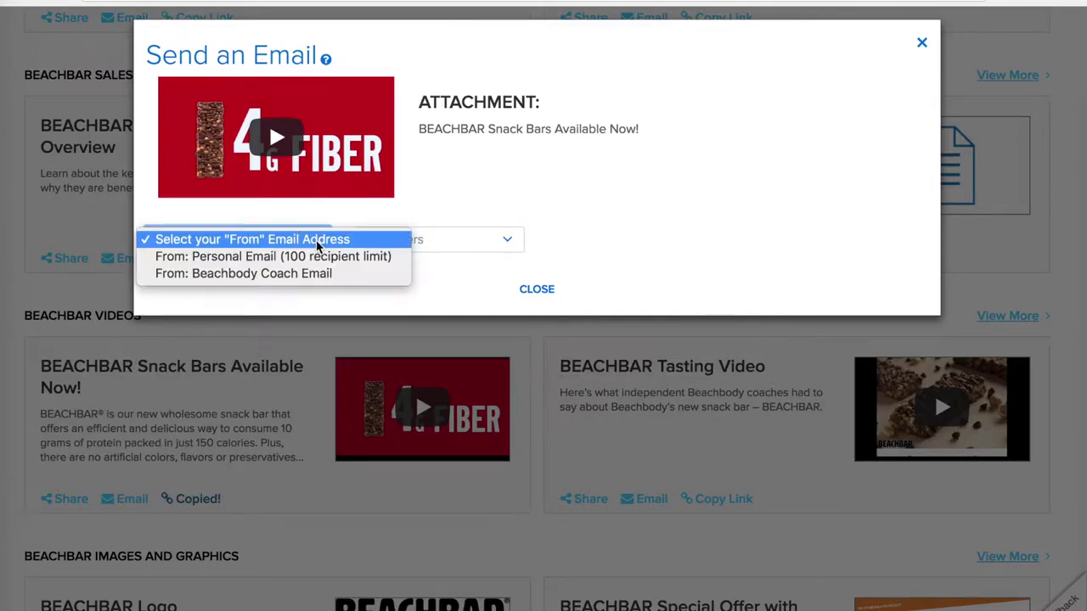
left_click(307, 258)
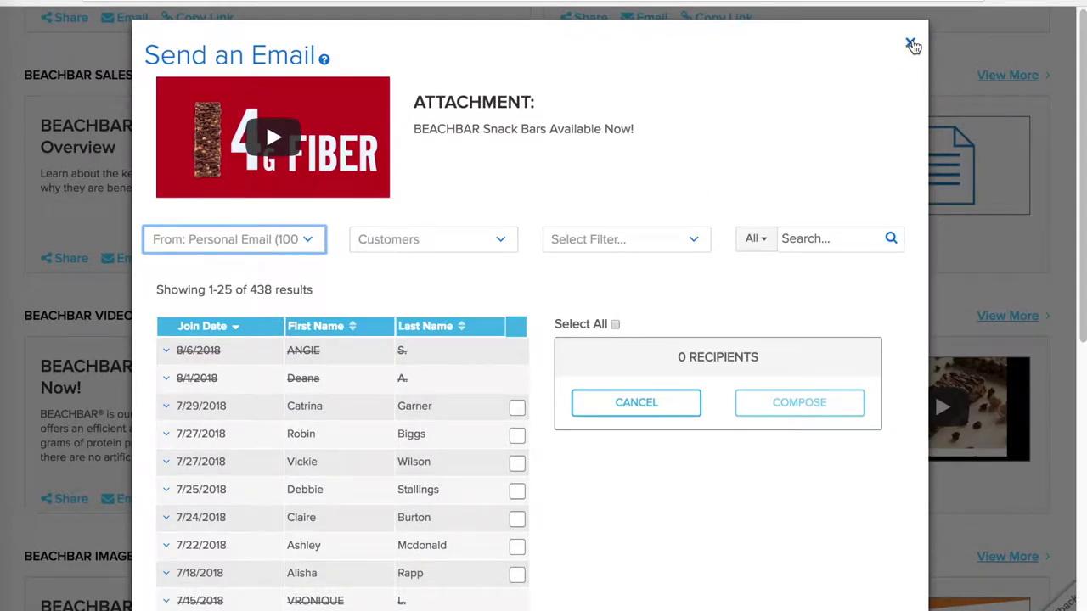
left_click(910, 43)
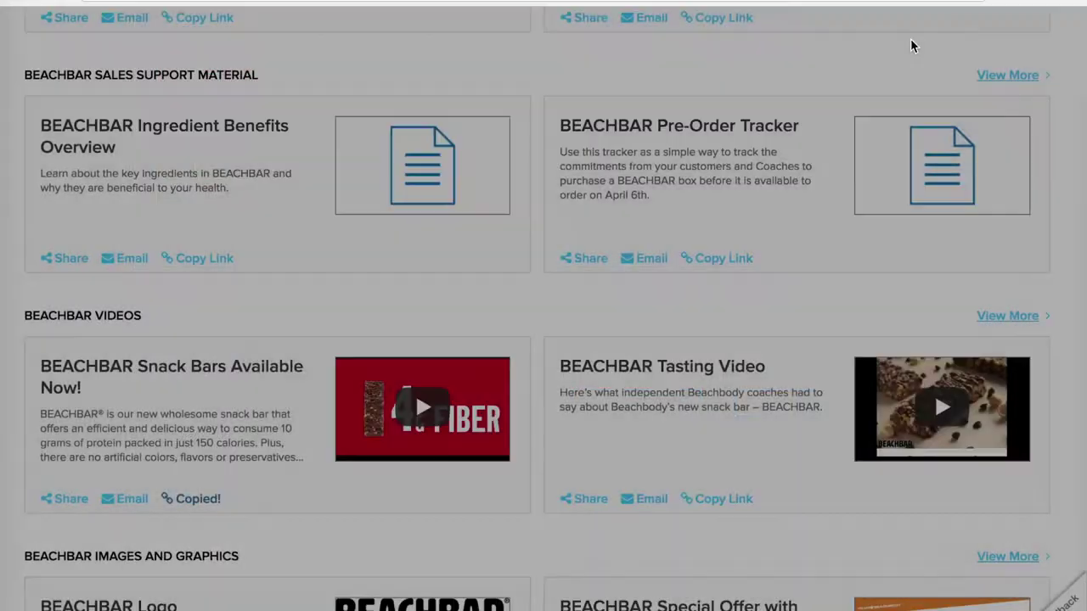
Enlarge the Special Offer image from the full BEACHBAR Images and Graphics collection, then close it.
scroll(831, 272, "down", 3)
scroll(832, 271, "down", 3)
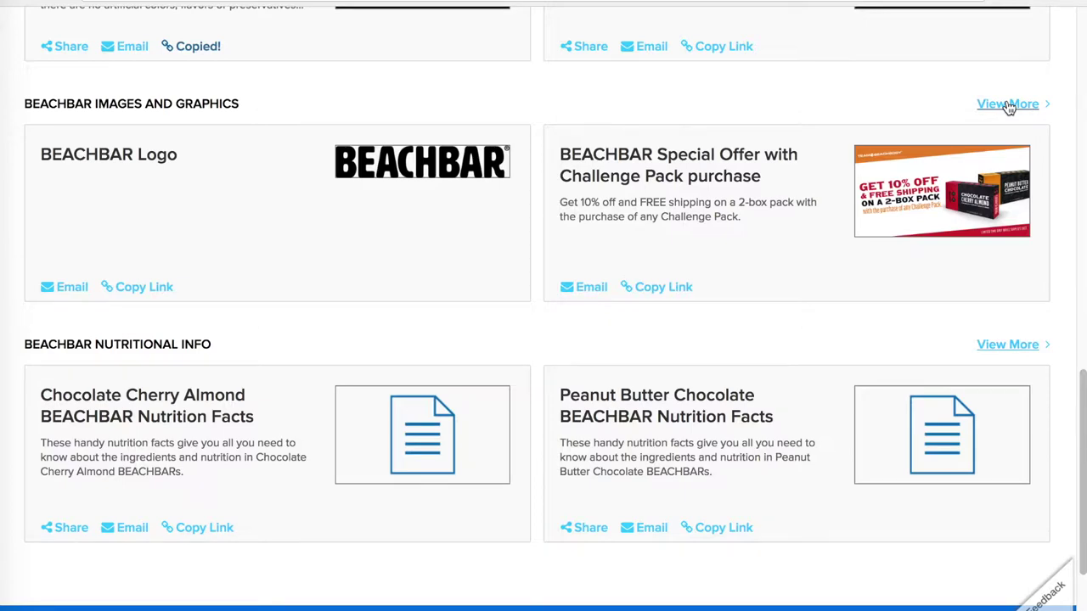
left_click(1008, 105)
scroll(849, 365, "down", 3)
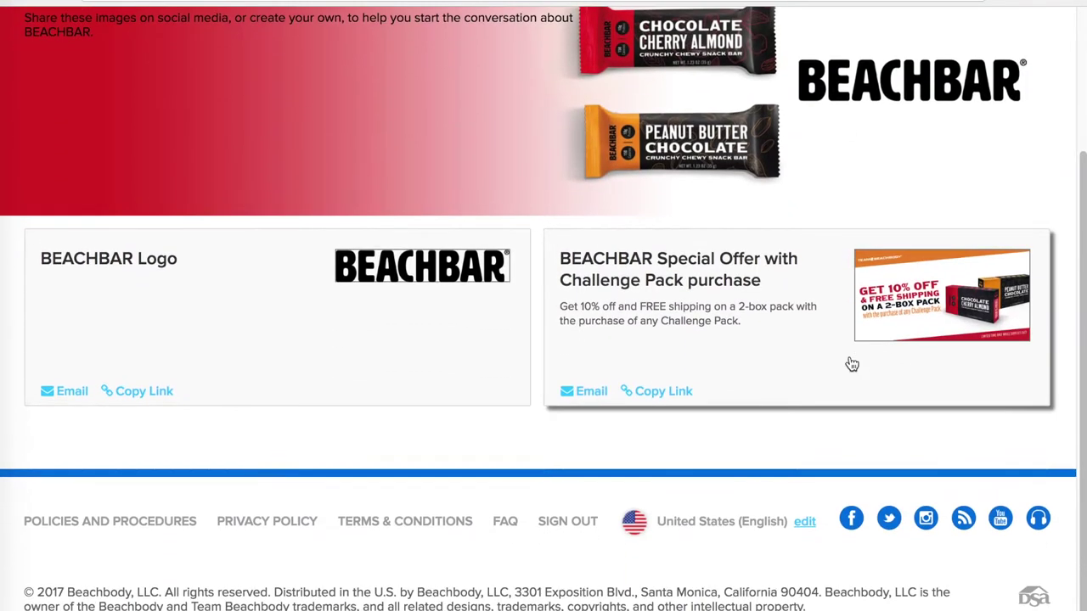
left_click(891, 280)
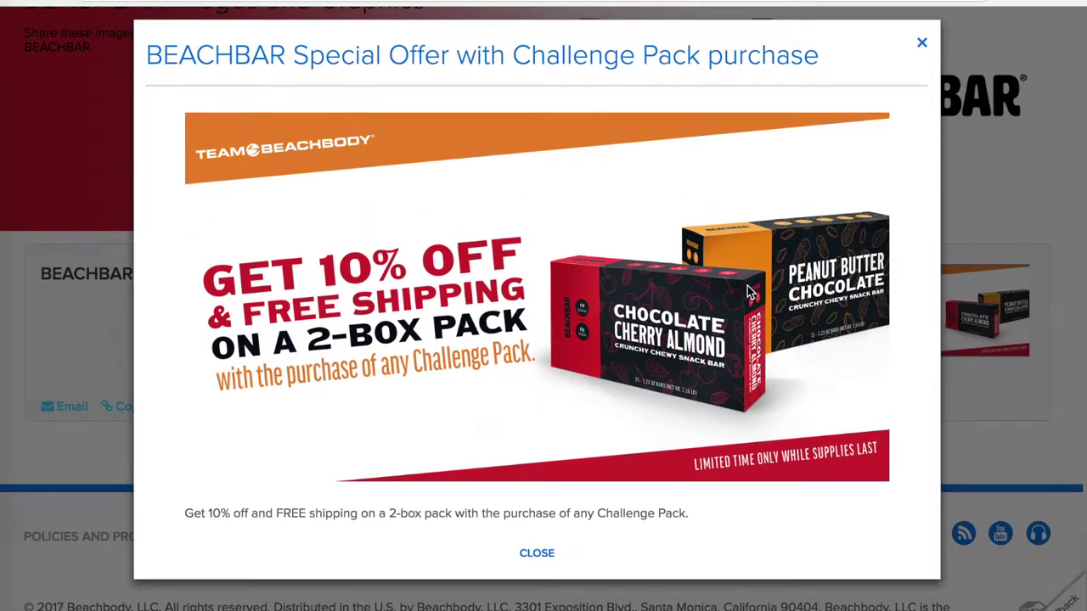
left_click(546, 553)
scroll(651, 421, "up", 3)
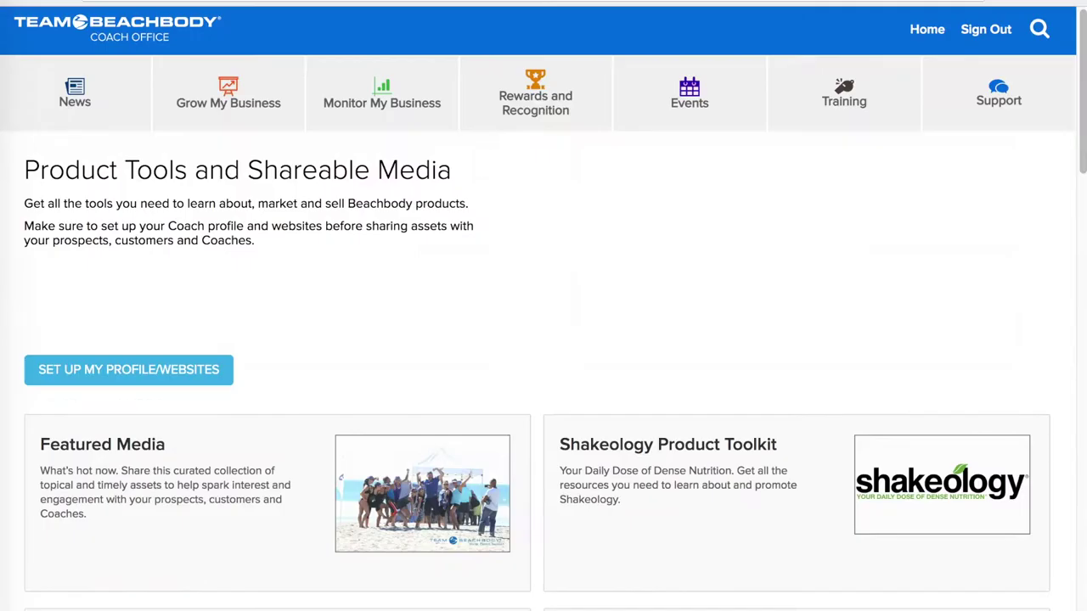
Open the 2B Mindset Product Toolkit.
scroll(543, 306, "down", 10)
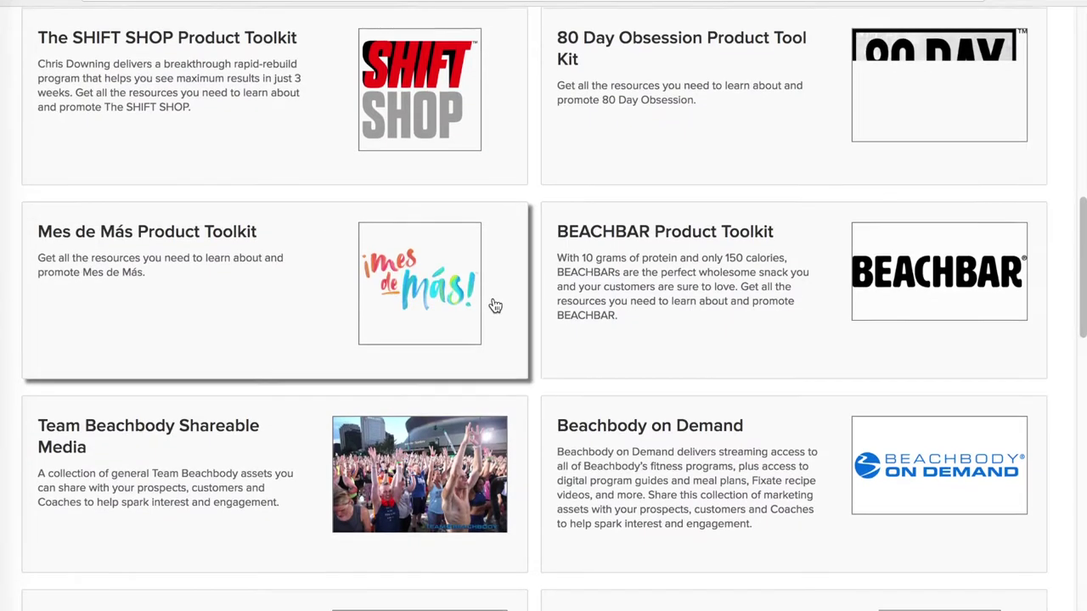
scroll(495, 305, "down", 2)
scroll(495, 305, "up", 5)
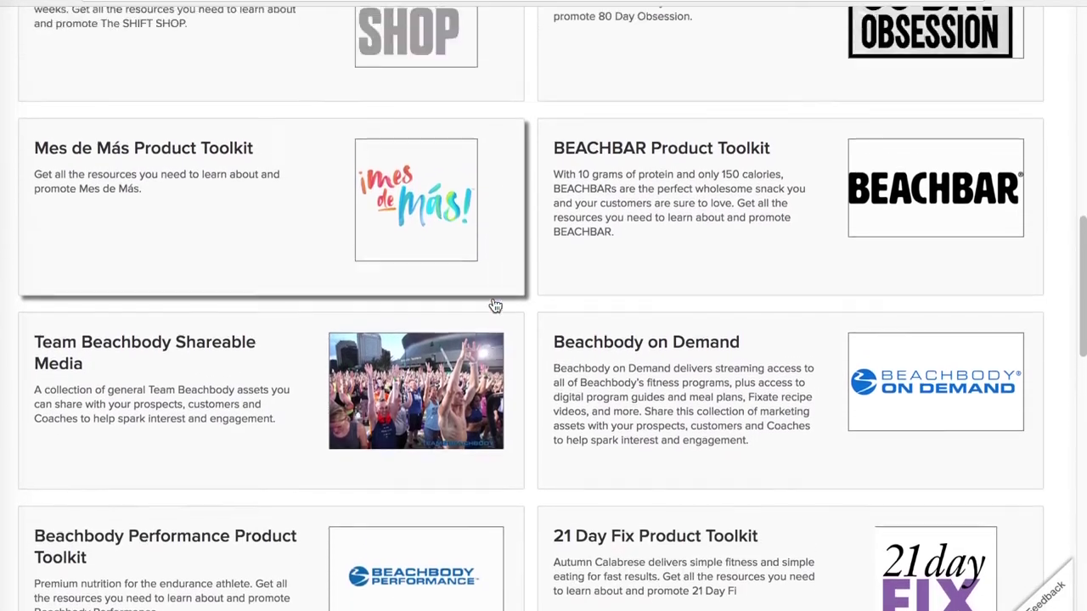
scroll(493, 306, "up", 3)
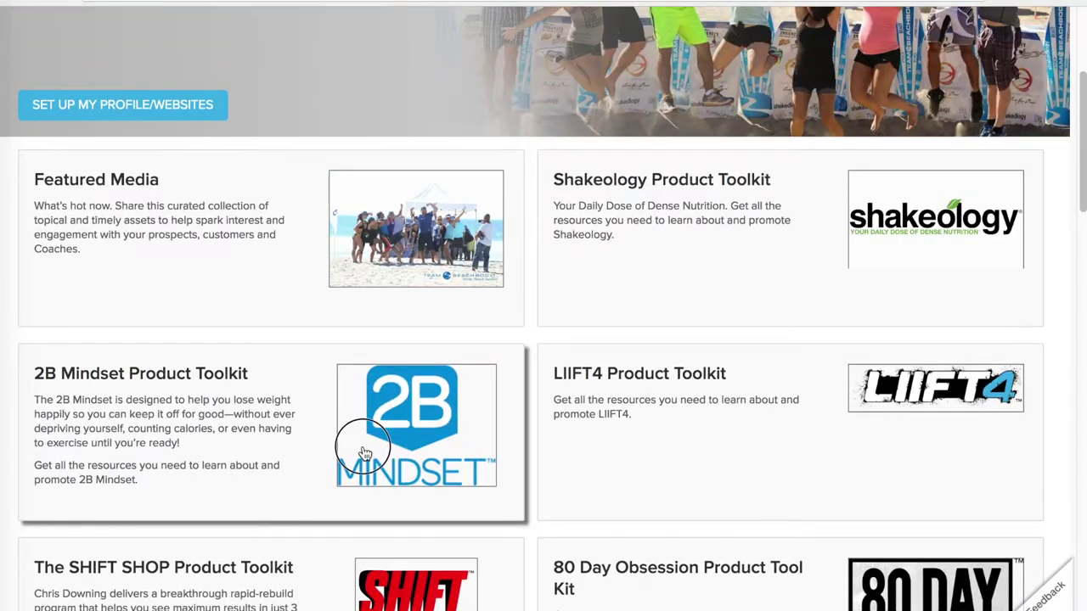
left_click(363, 454)
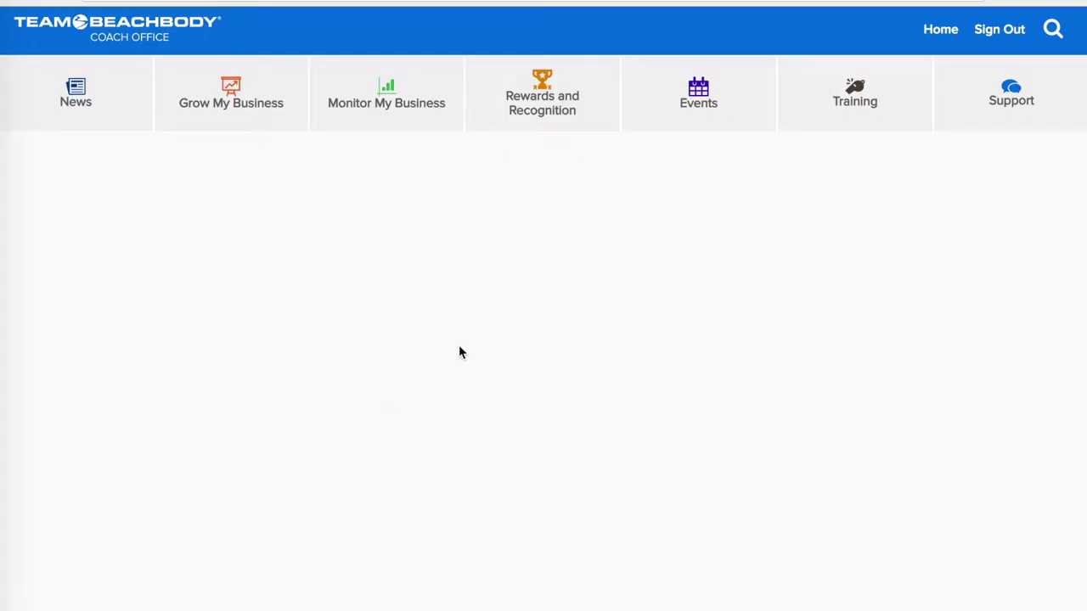
Copy the share link of the Introducing 2B Mindset video and open a new browser tab.
scroll(645, 344, "down", 2)
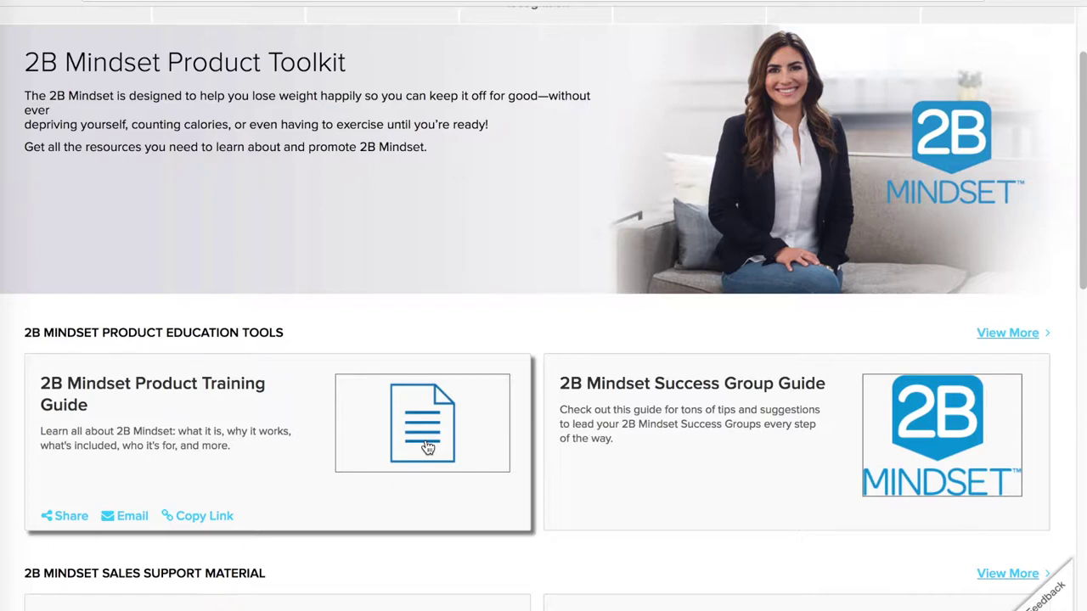
scroll(711, 444, "down", 3)
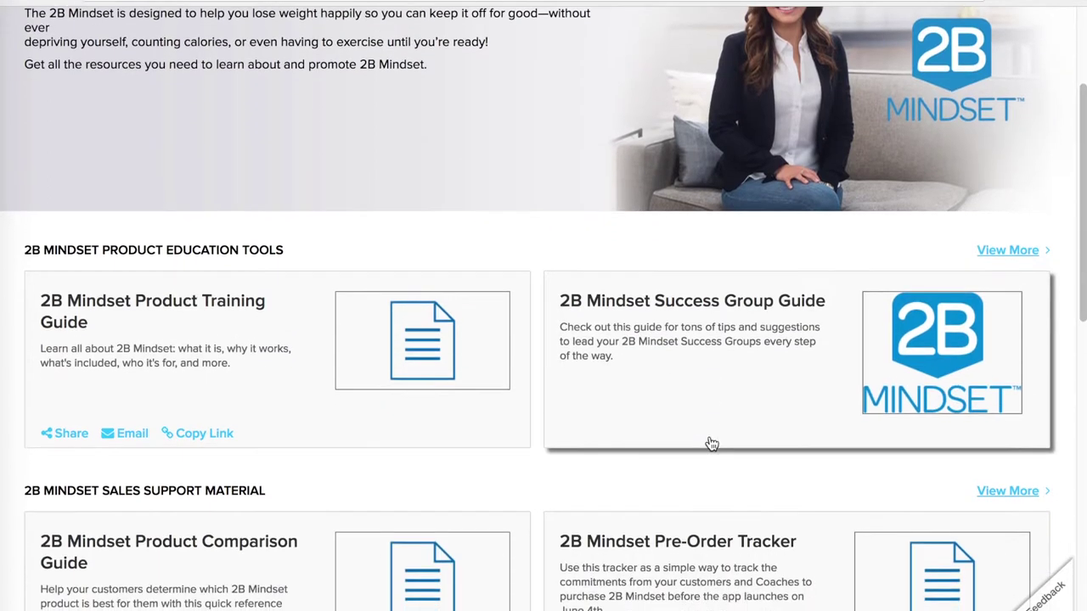
scroll(711, 442, "down", 3)
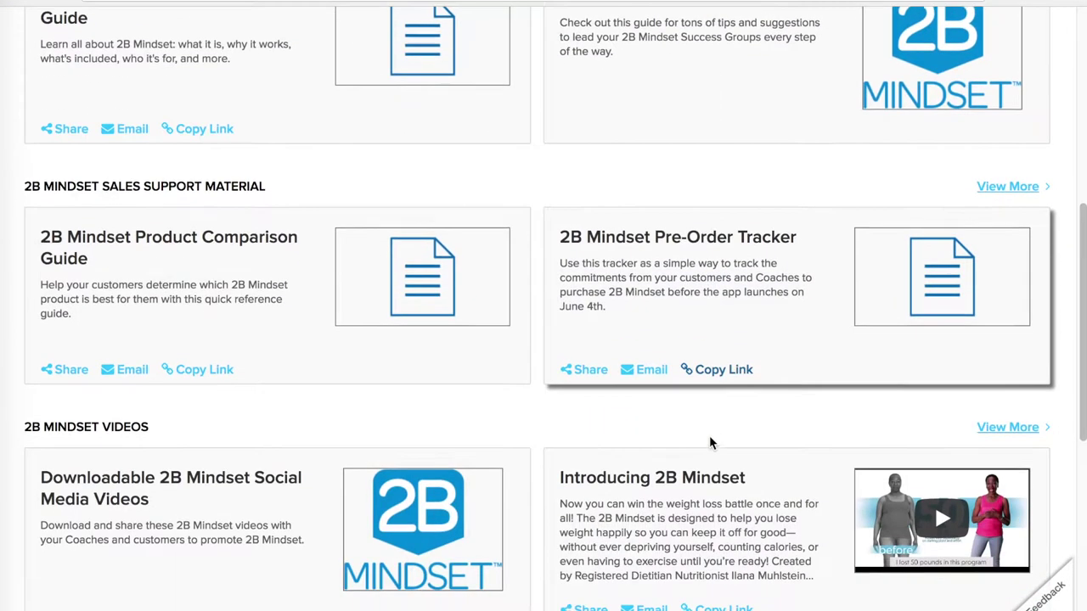
scroll(711, 442, "down", 2)
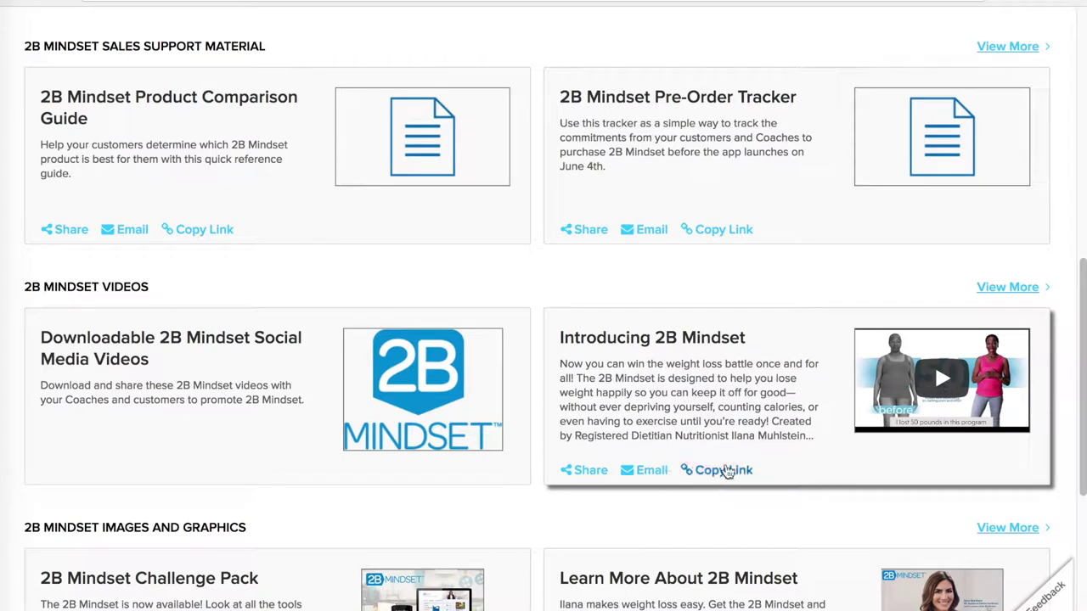
left_click(718, 470)
key("super+t")
type("https://share.coach.teambeachbody.com/?lang=en-US&postid=755551&coachid=694756")
key("Return")
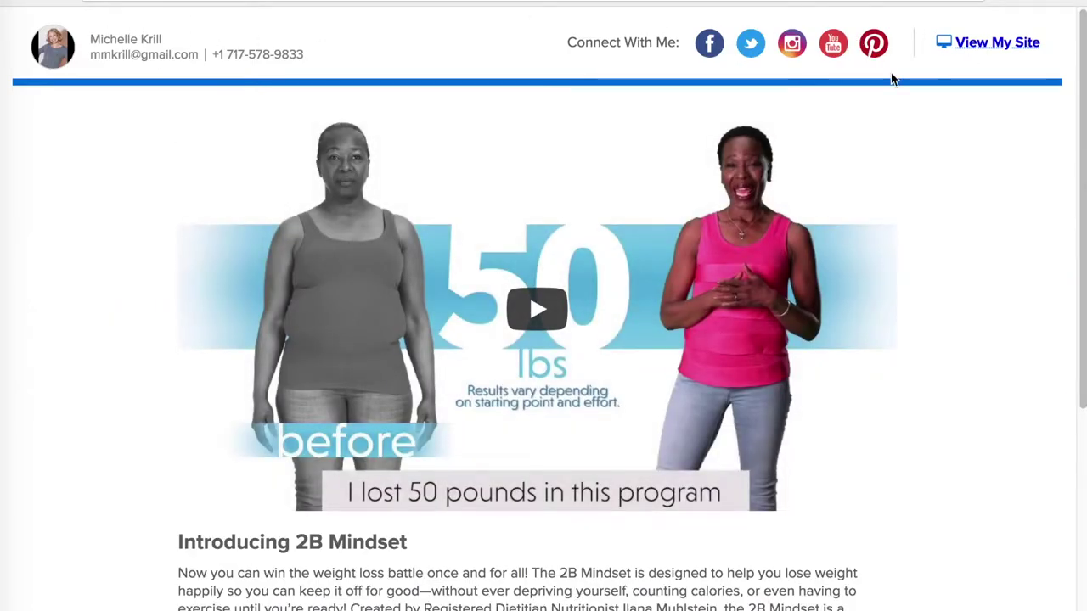
scroll(546, 280, "down", 3)
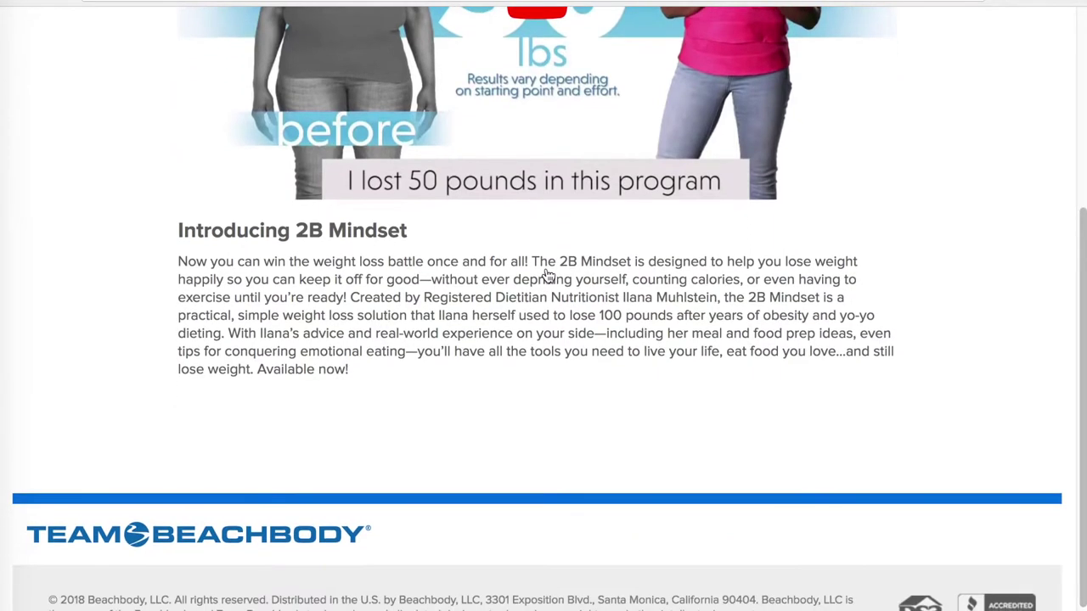
scroll(546, 274, "down", 1)
scroll(546, 274, "up", 5)
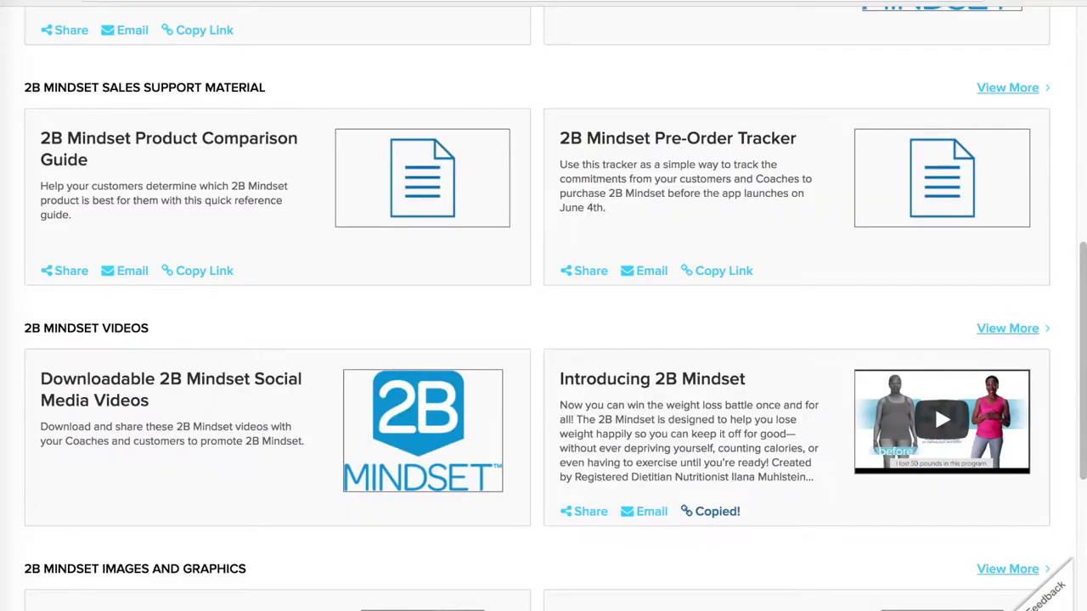
left_click(723, 543)
scroll(772, 249, "down", 3)
scroll(772, 250, "down", 2)
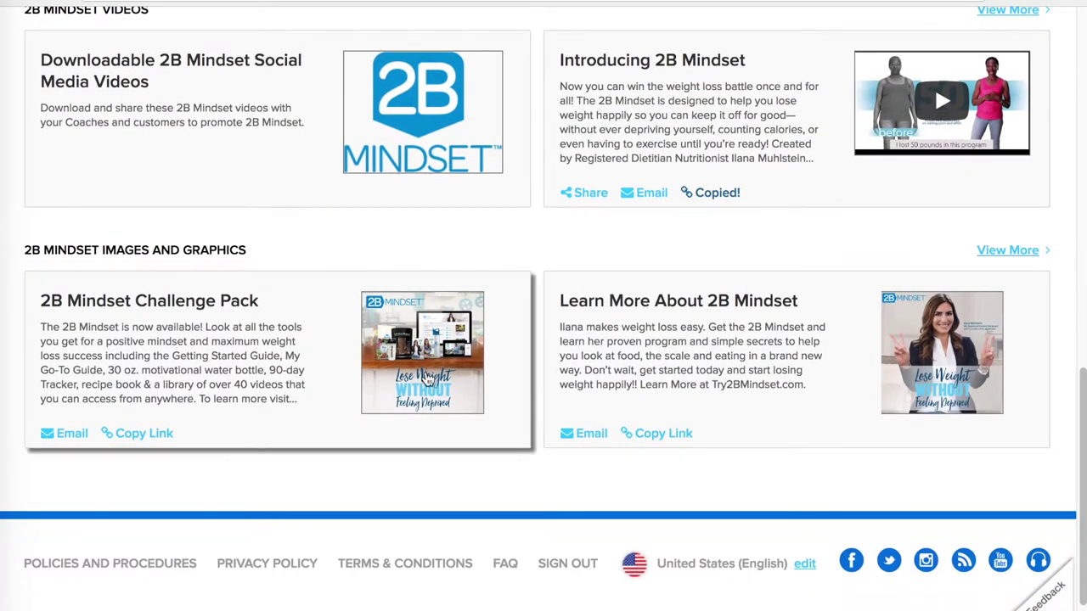
Enlarge the Live Your Life with 2B Mindset image from the full Images and Graphics collection.
left_click(1010, 251)
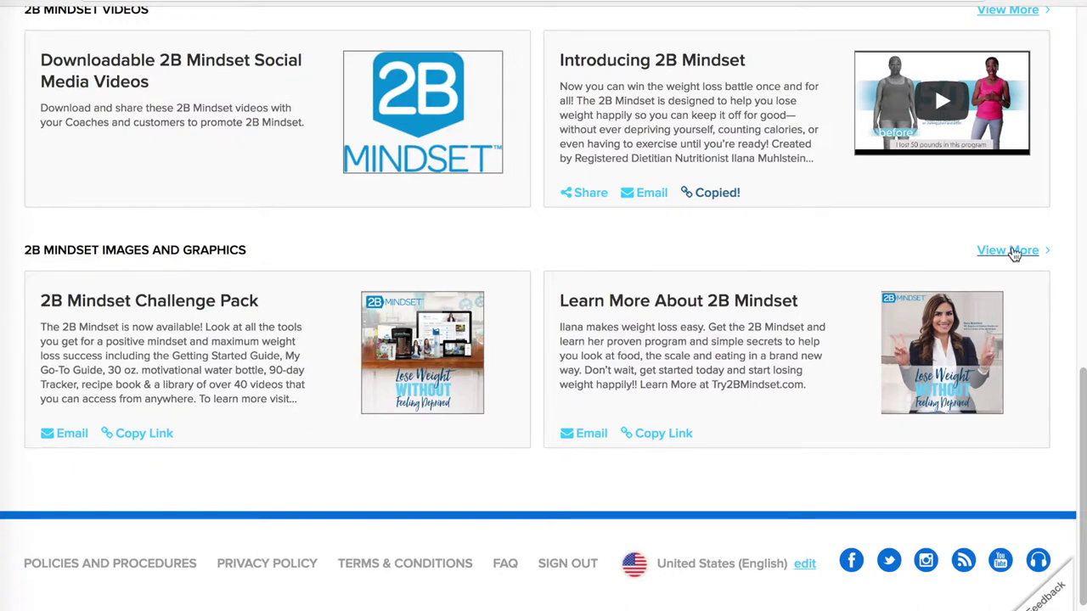
scroll(800, 281, "down", 5)
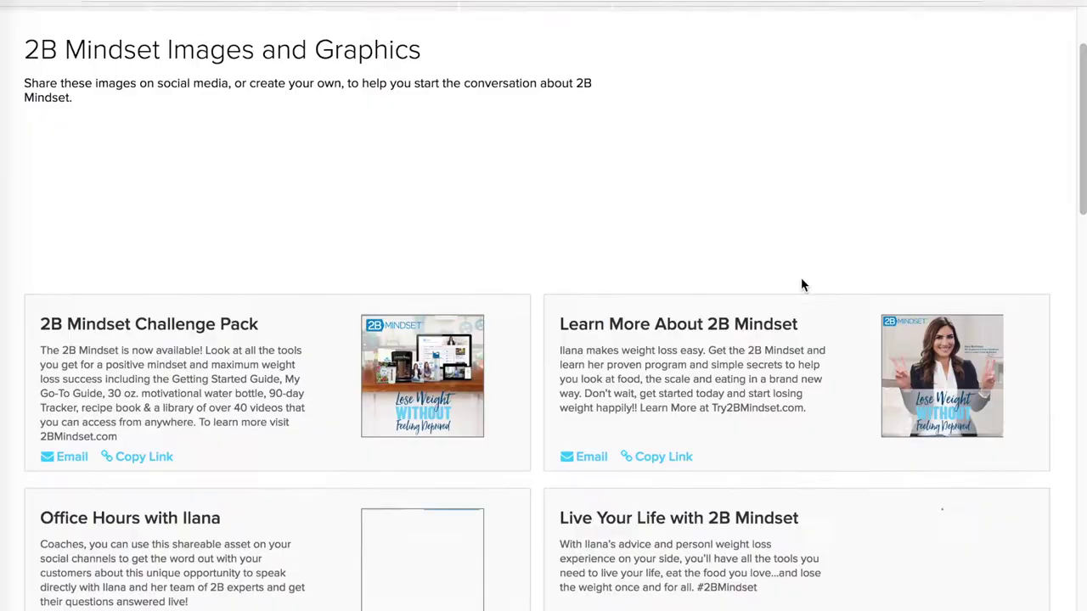
scroll(803, 285, "down", 1)
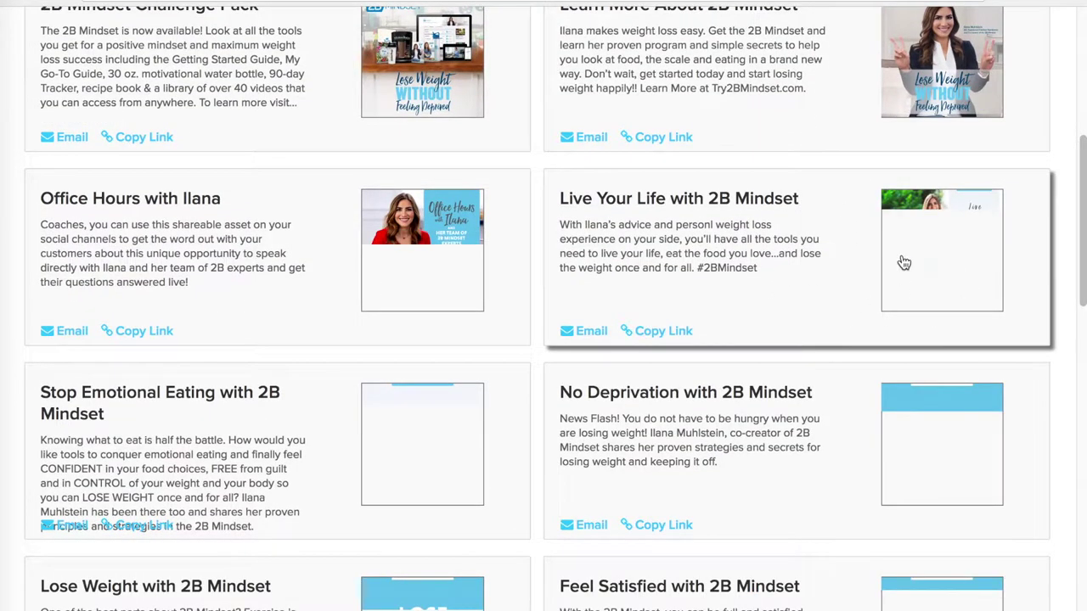
left_click(904, 265)
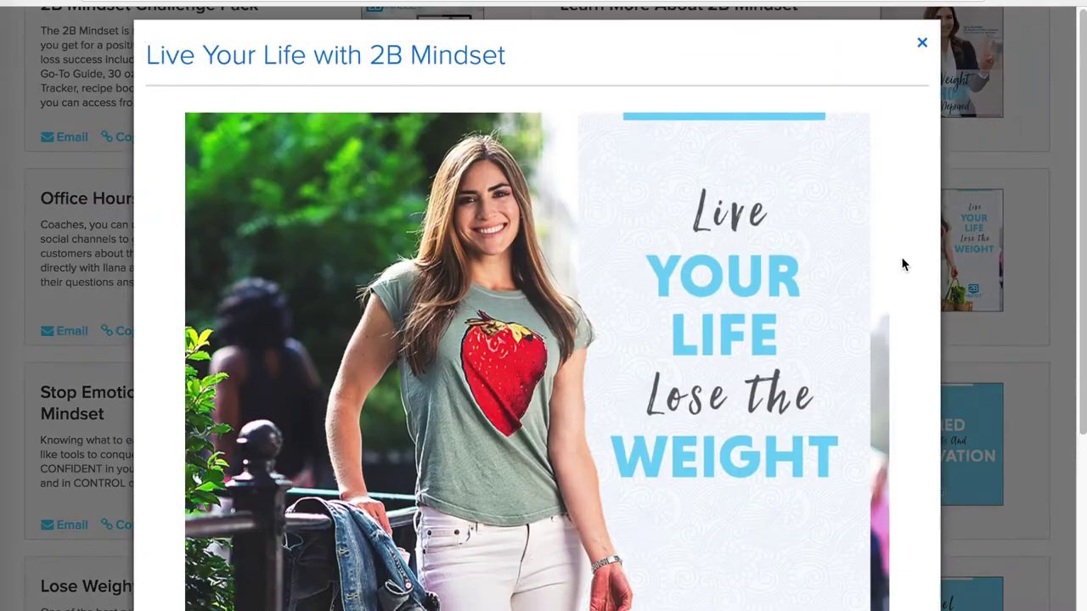
Bring up the image's save options, dismiss them, and close the Live Your Life preview.
scroll(608, 310, "down", 3)
scroll(607, 310, "down", 1)
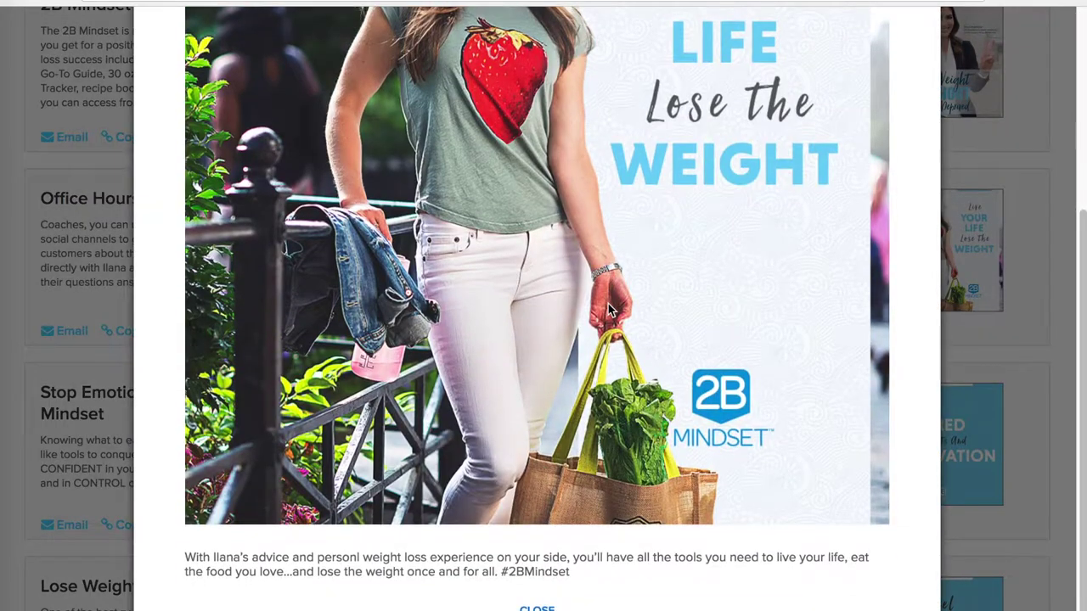
right_click(607, 303)
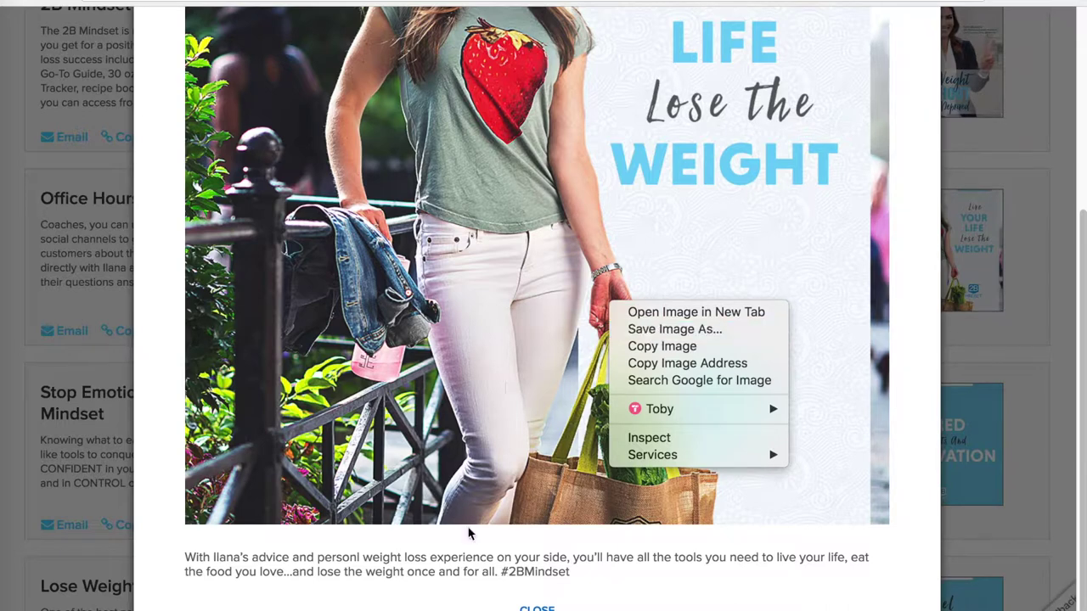
left_click(491, 567)
scroll(489, 566, "up", 5)
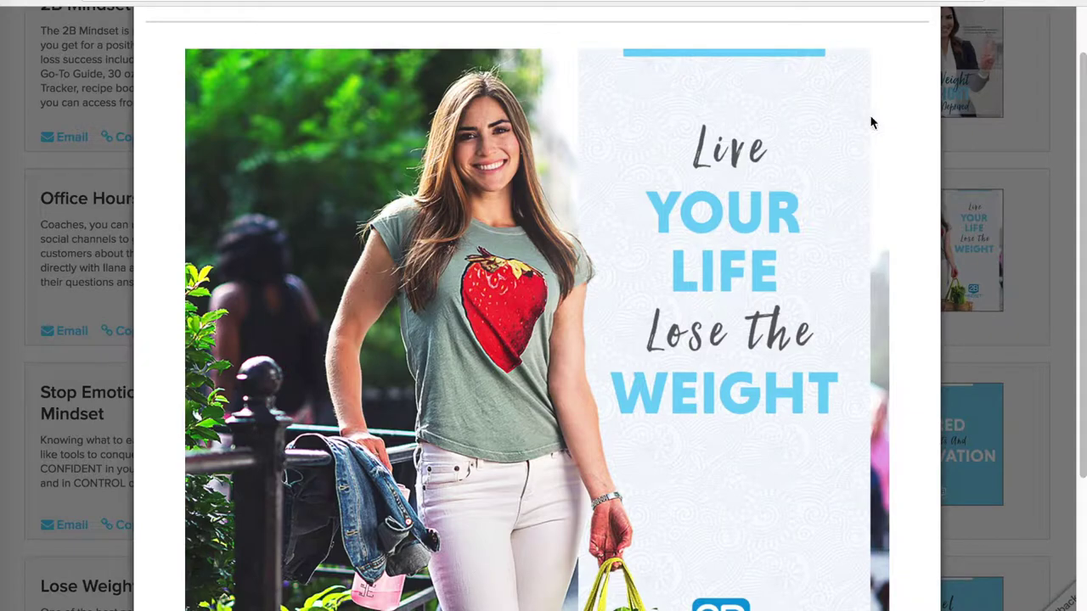
scroll(1009, 96, "up", 1)
left_click(923, 45)
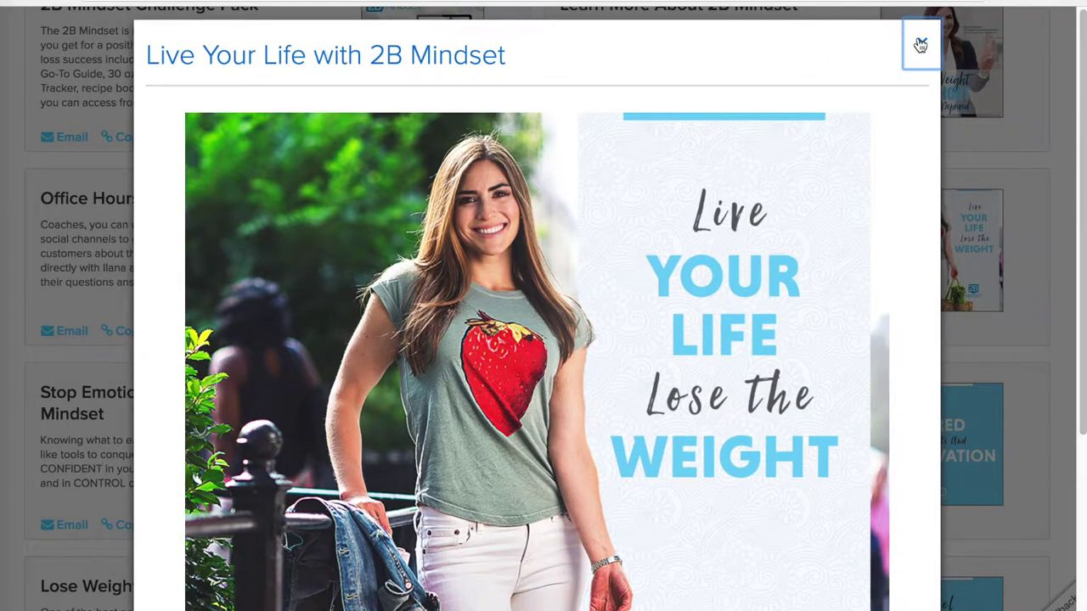
scroll(727, 269, "down", 3)
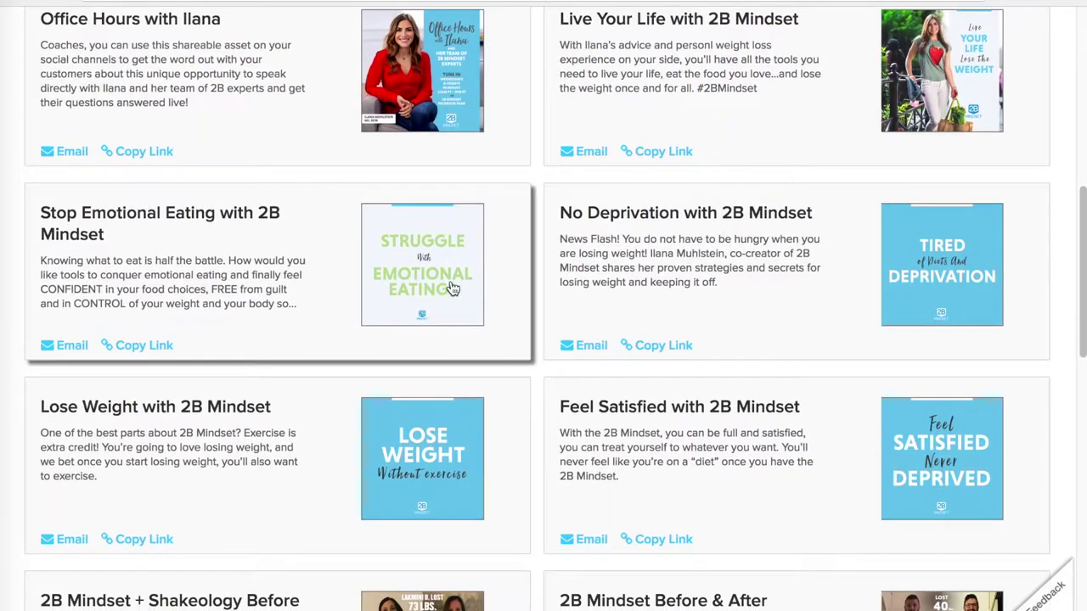
Save the enlarged Stop Emotional Eating graphic to Downloads as 2B_EmoEating.jpg and close the preview.
left_click(452, 304)
scroll(451, 285, "down", 5)
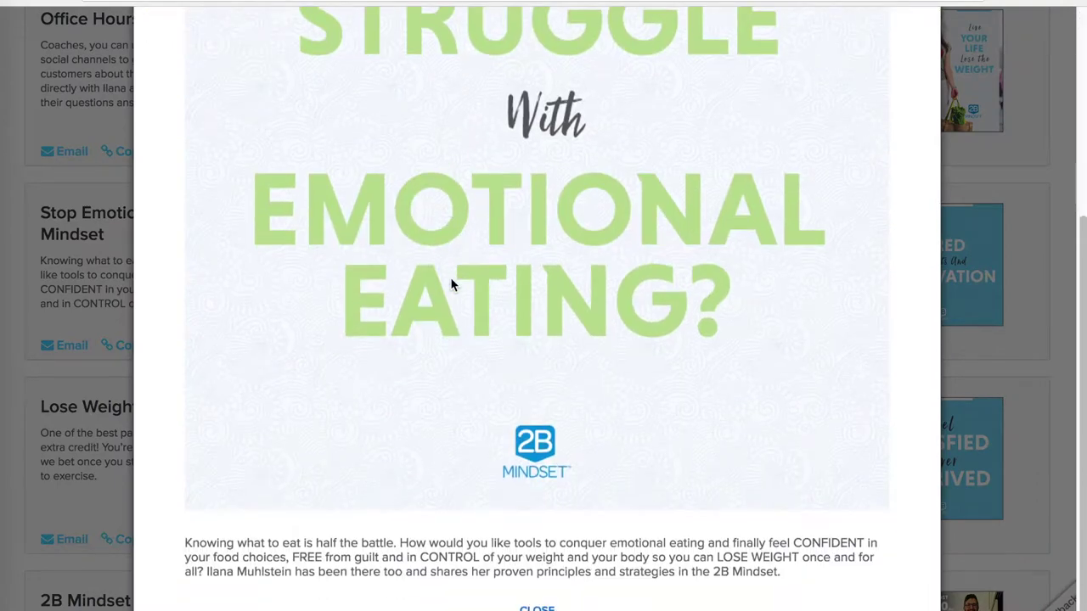
triple_click(413, 551)
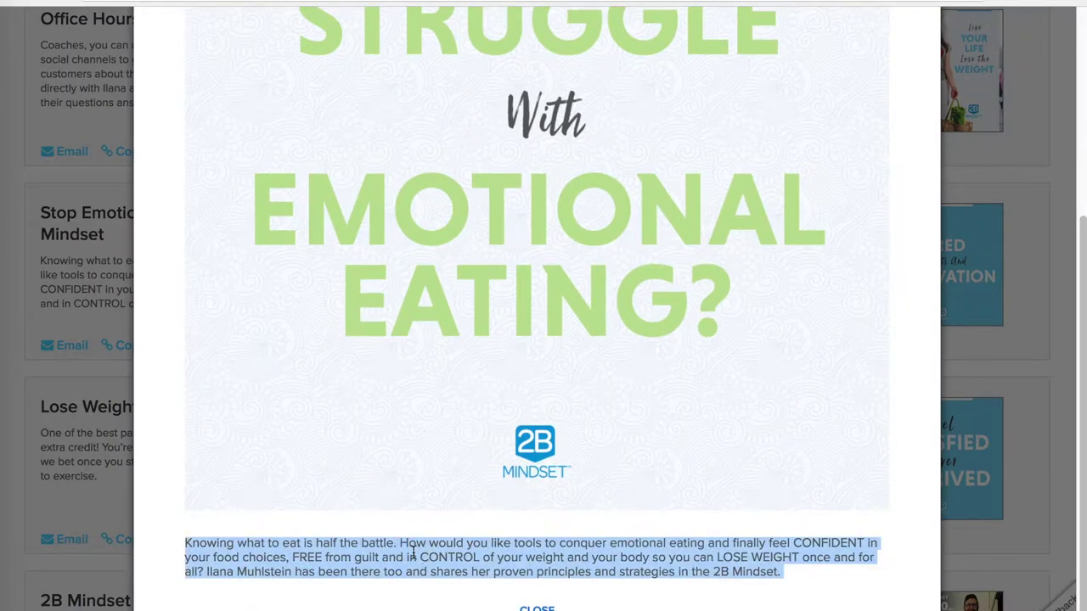
right_click(513, 222)
left_click(549, 244)
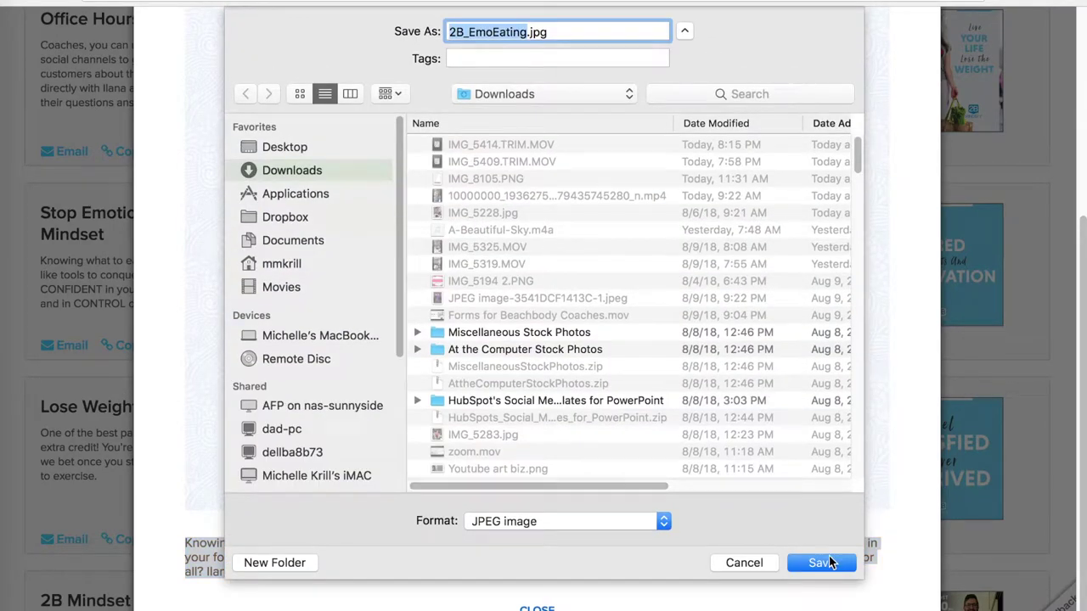
left_click(832, 571)
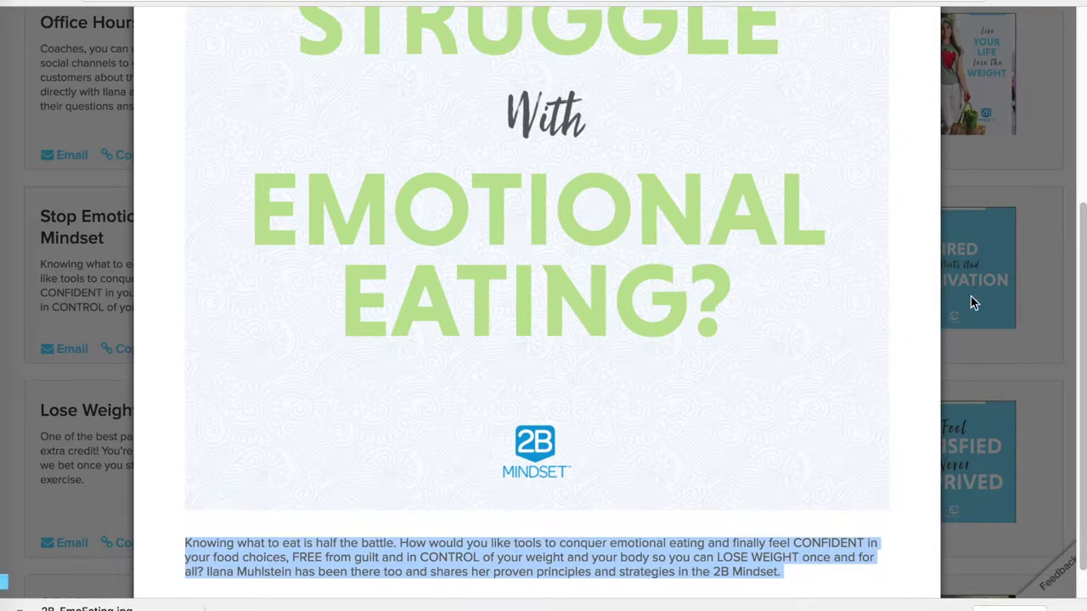
scroll(877, 164, "up", 4)
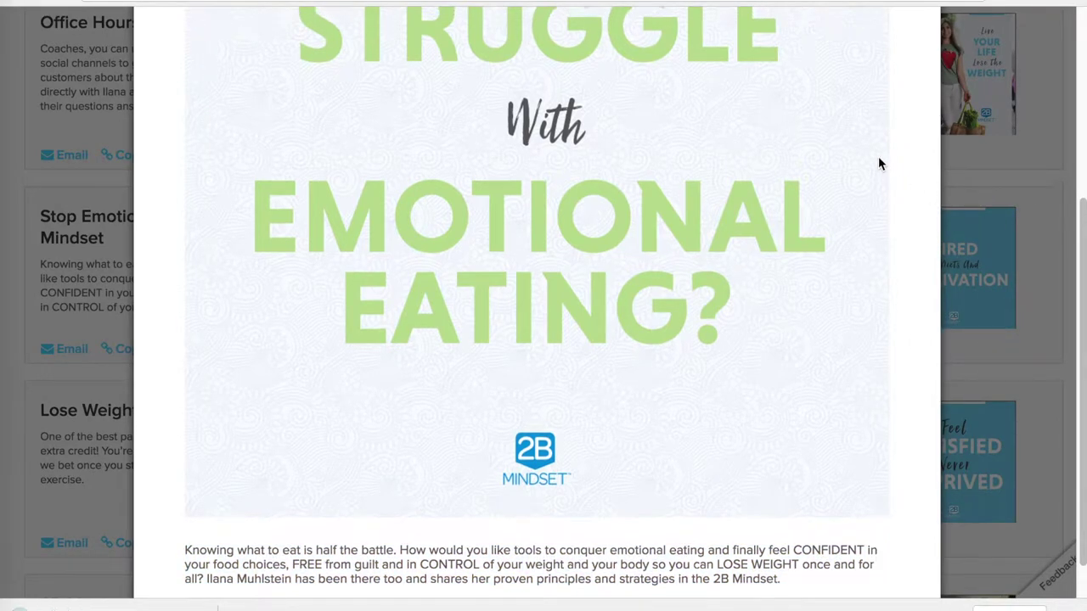
left_click(921, 47)
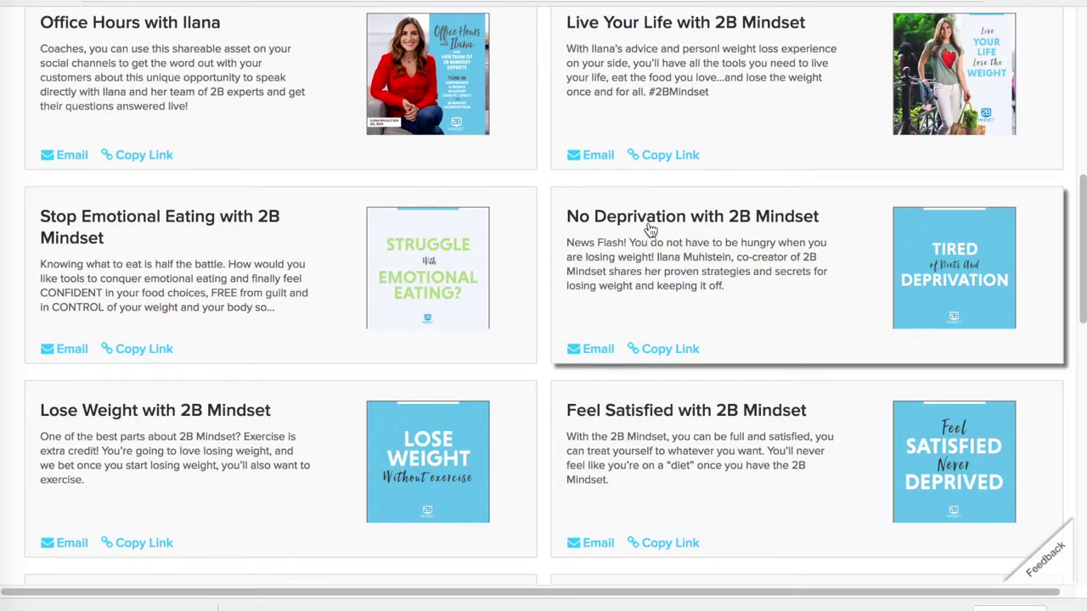
scroll(649, 229, "up", 3)
scroll(649, 229, "up", 5)
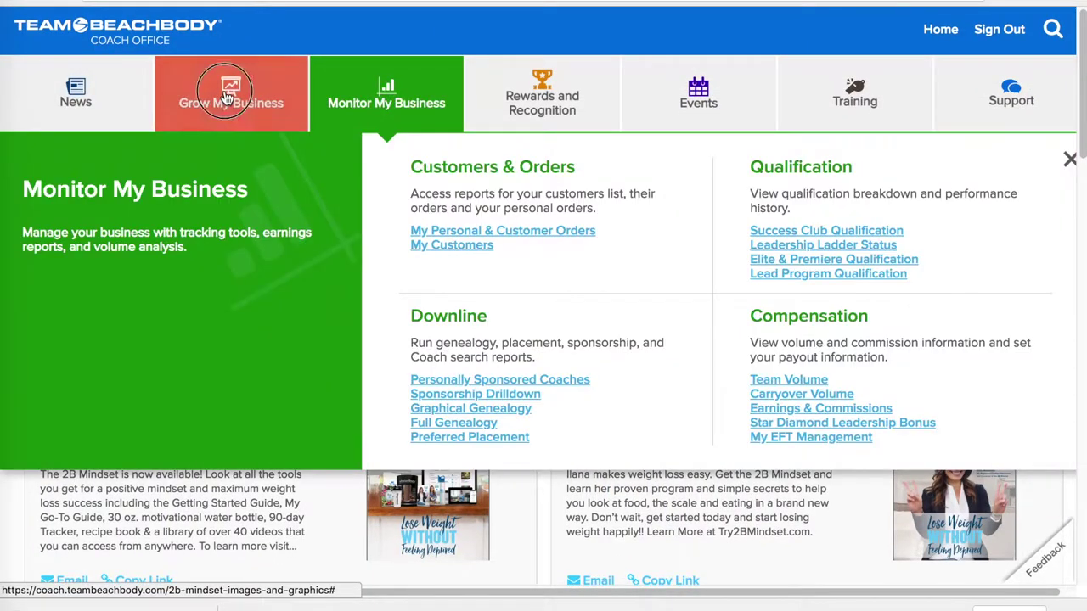
Go to Product Tools and Shareable Media and open the Featured Media collection.
mouse_move(234, 100)
left_click(453, 298)
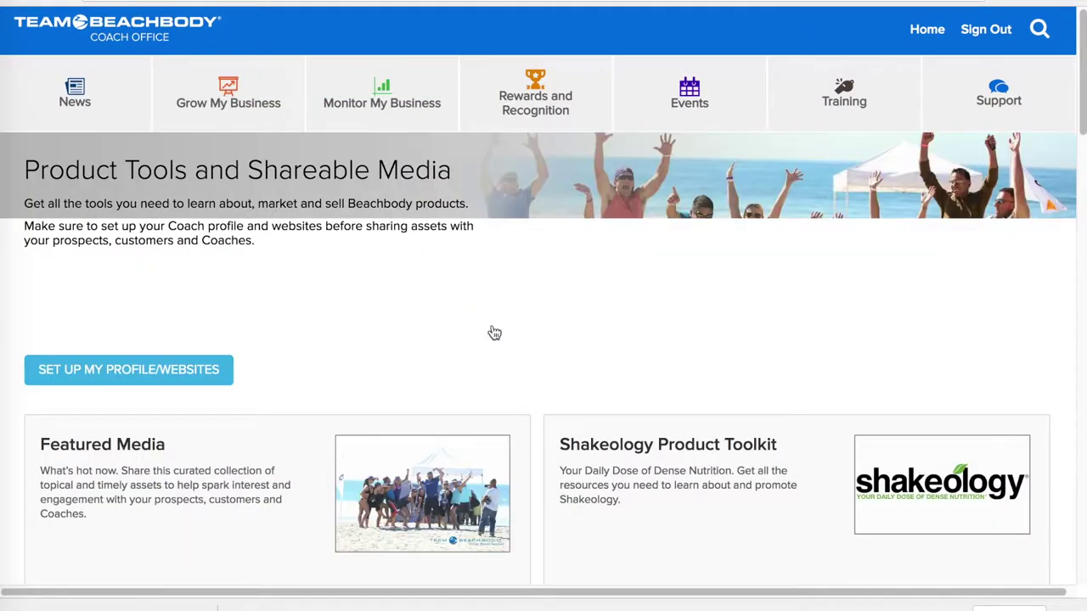
scroll(561, 391, "down", 4)
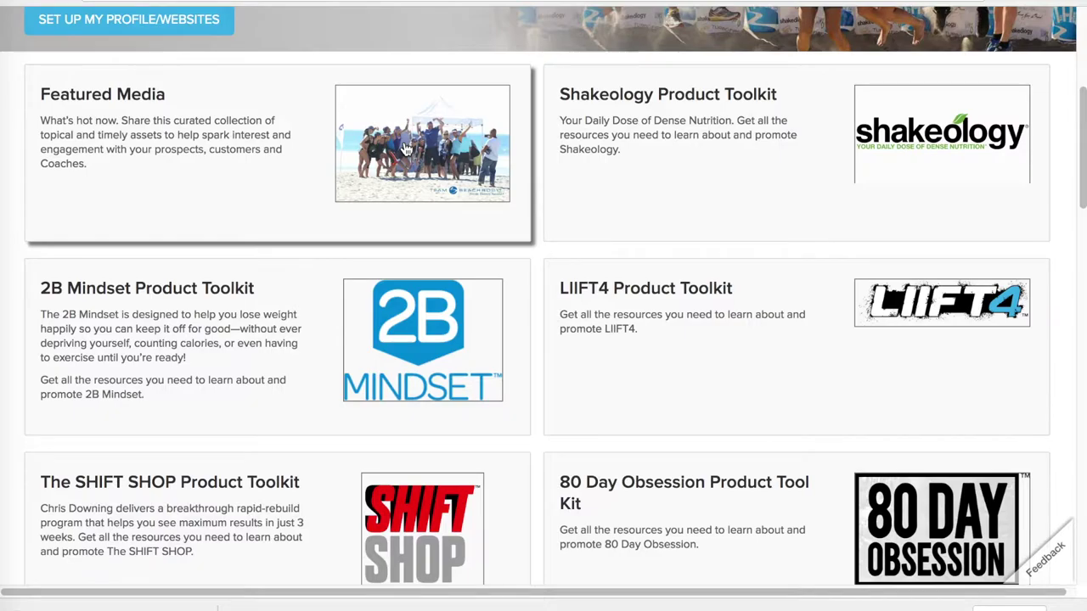
left_click(405, 150)
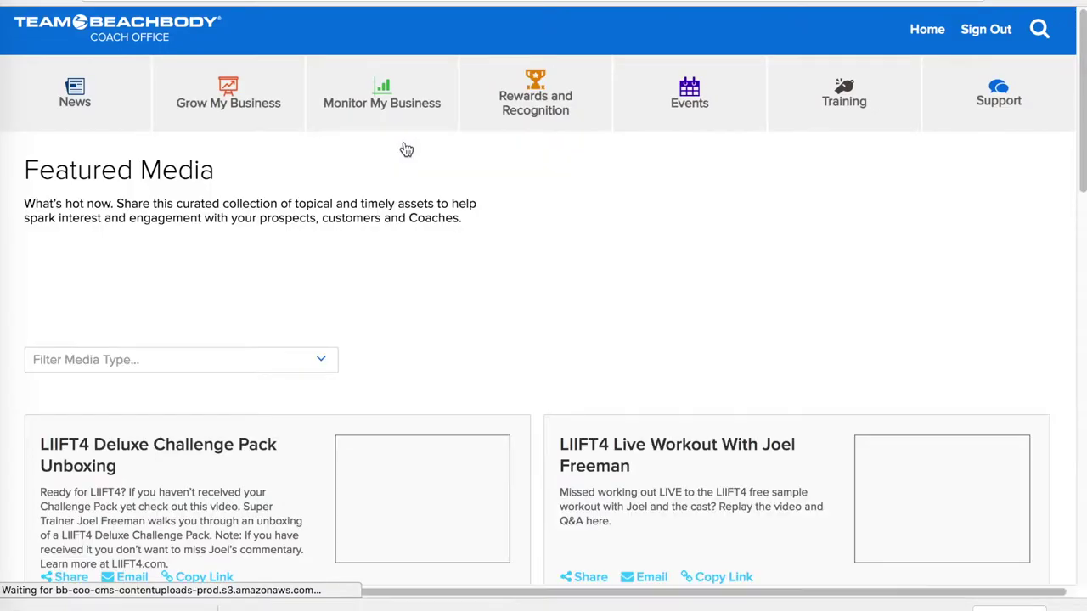
Scroll through the Featured Media video and graphic cards and back to the top.
scroll(486, 264, "down", 3)
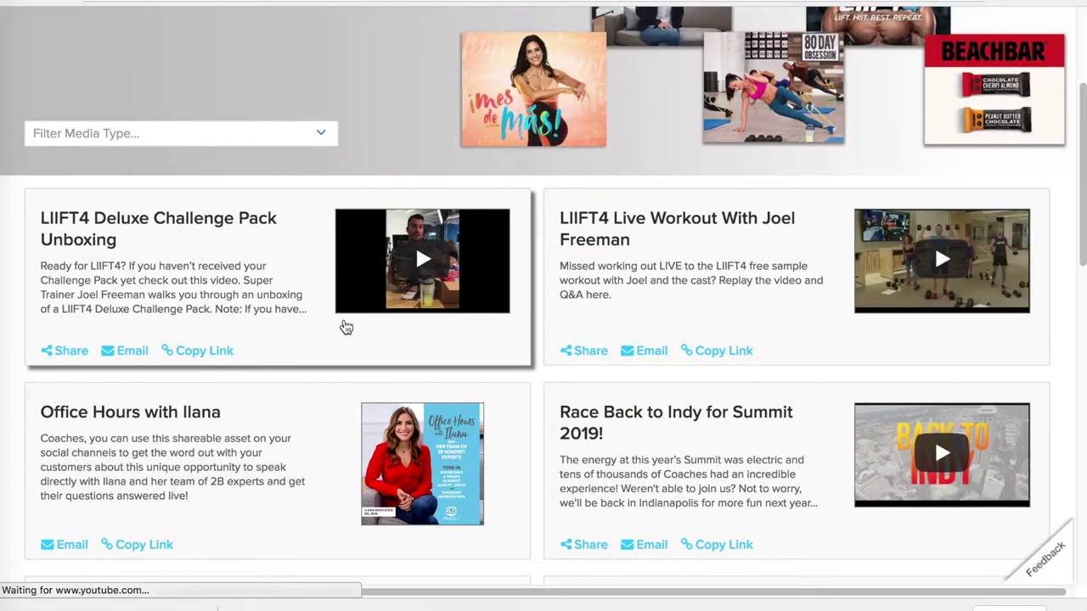
scroll(346, 326, "down", 2)
scroll(345, 326, "down", 1)
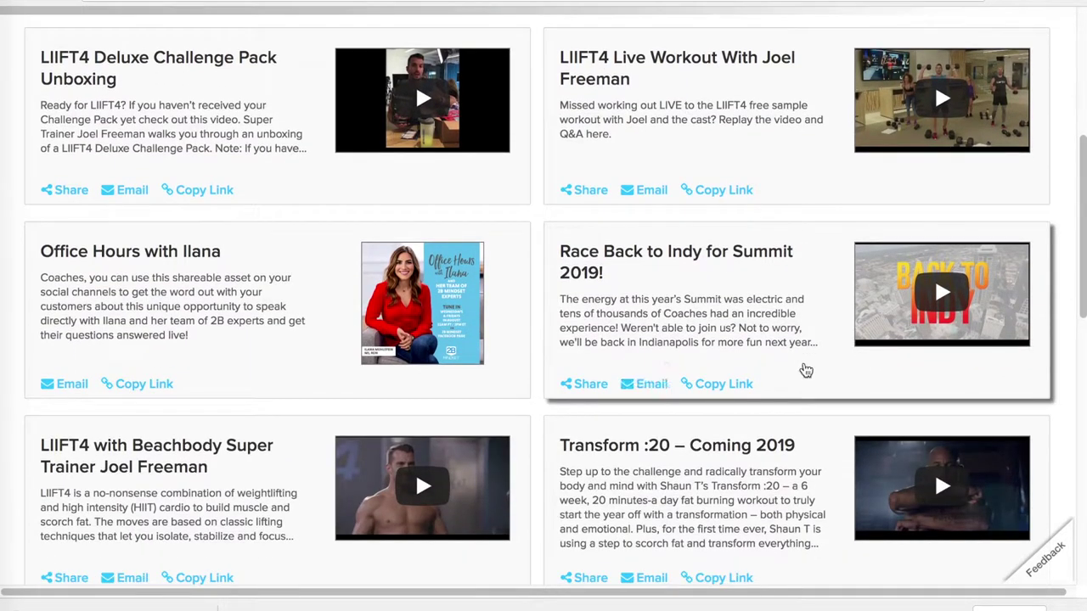
scroll(770, 348, "down", 3)
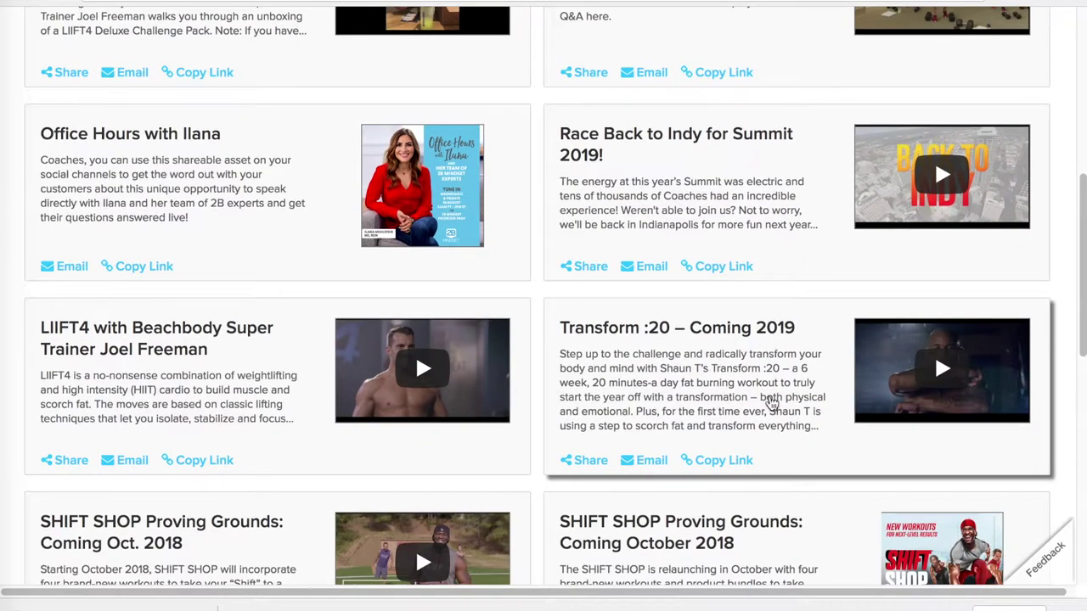
scroll(647, 386, "down", 3)
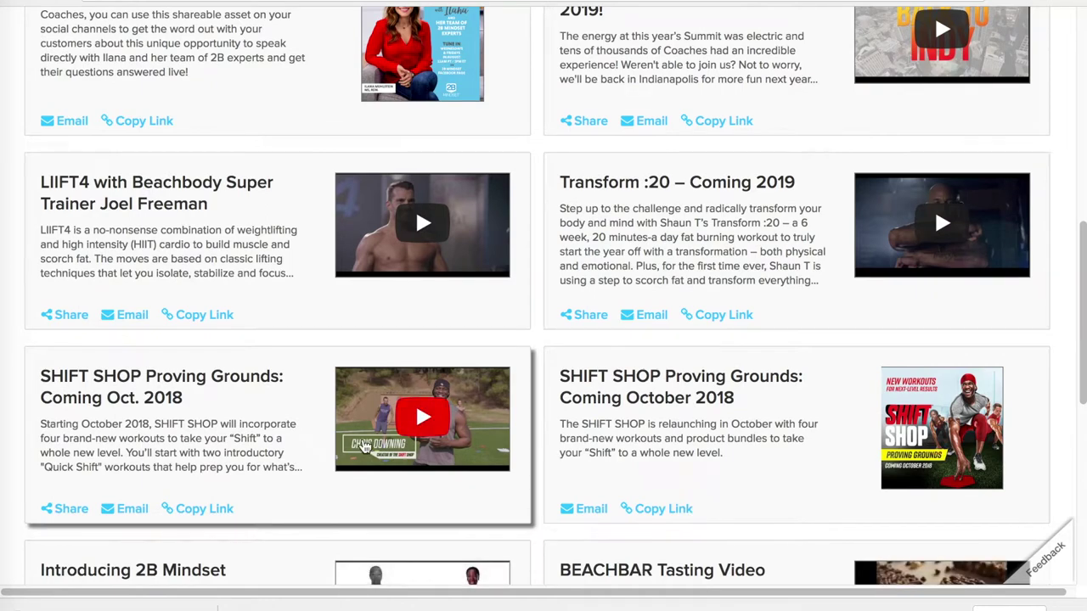
scroll(369, 446, "down", 3)
scroll(369, 445, "down", 3)
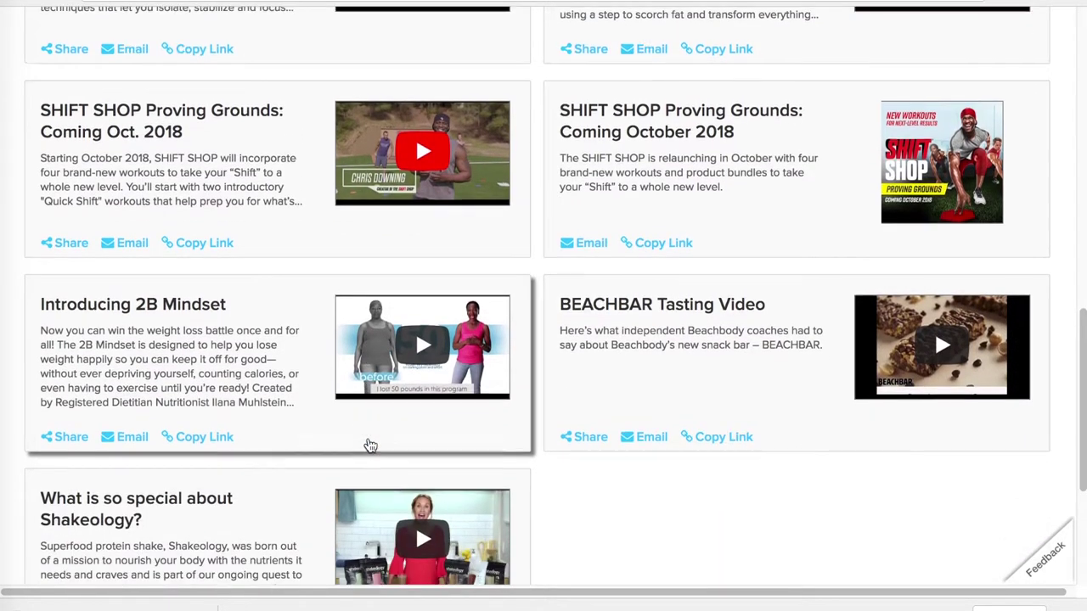
scroll(369, 446, "up", 3)
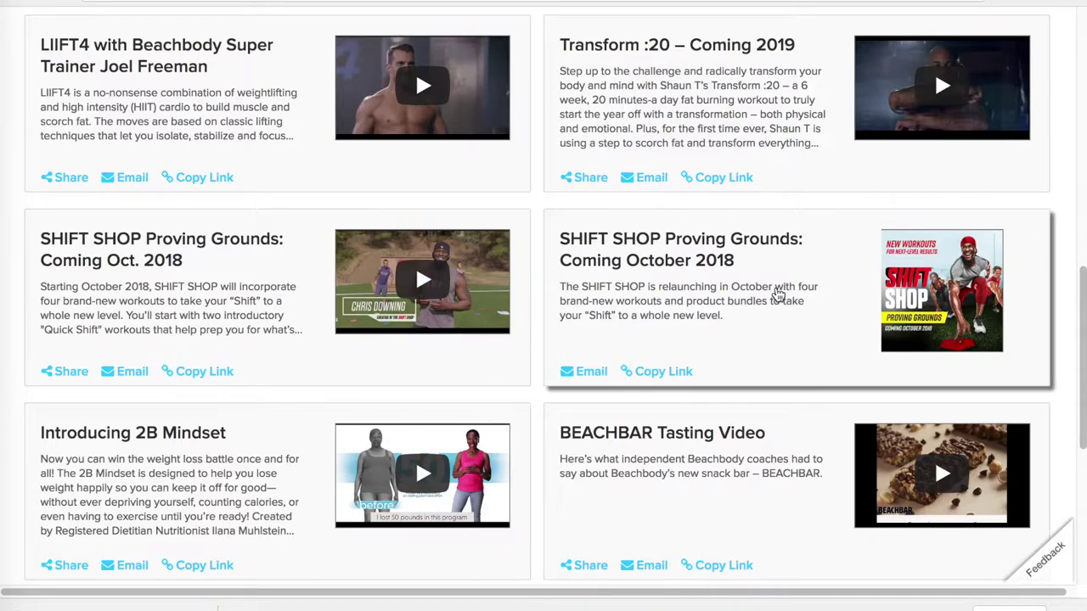
scroll(869, 304, "up", 2)
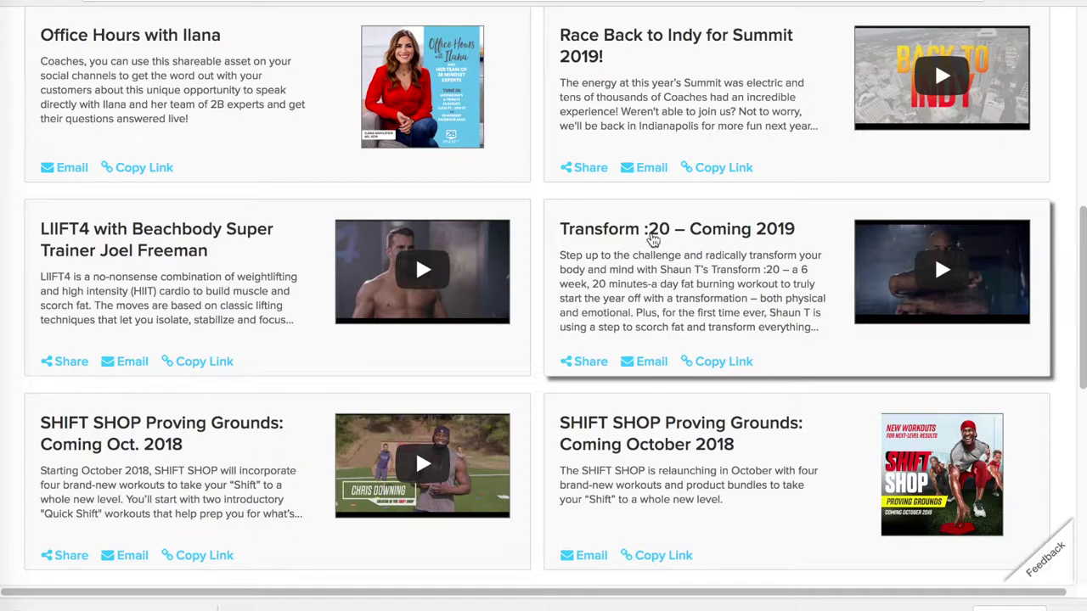
scroll(651, 237, "up", 6)
scroll(652, 241, "up", 1)
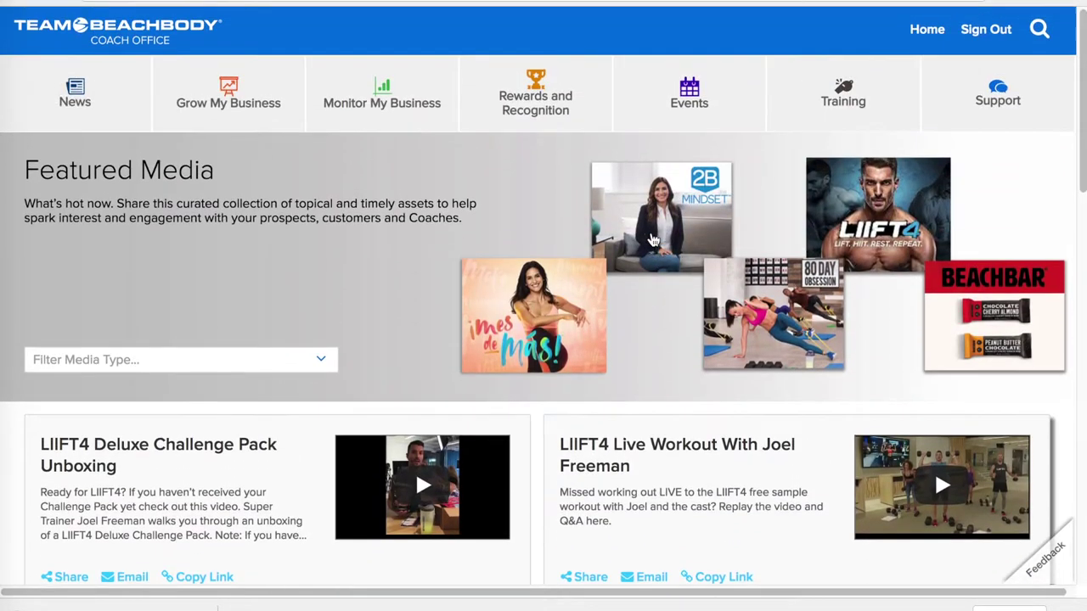
scroll(652, 241, "down", 3)
scroll(652, 241, "up", 3)
scroll(651, 238, "up", 1)
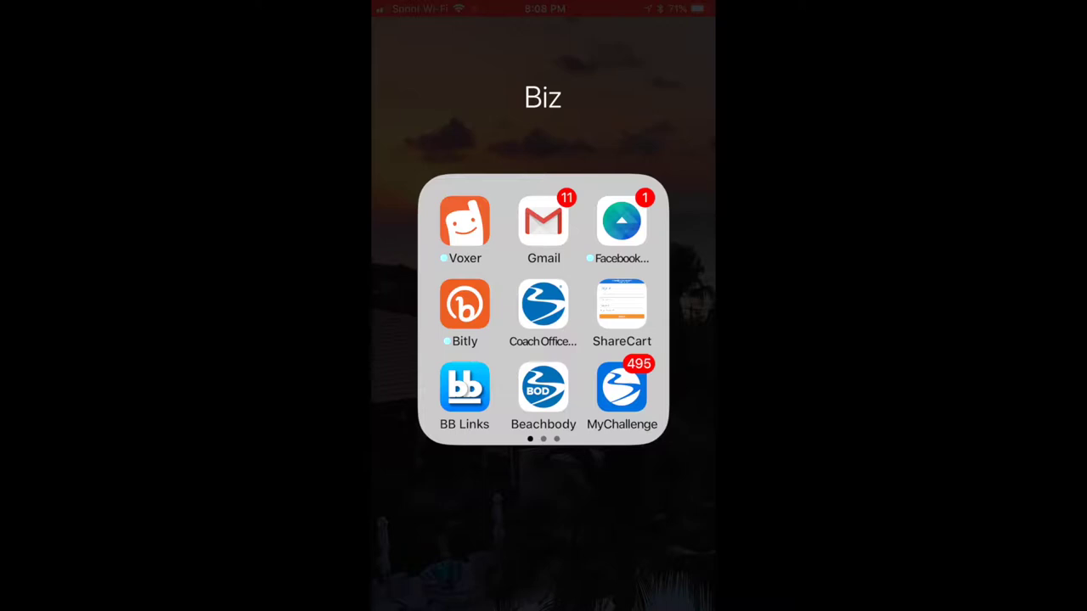
Launch the BB Links app from the phone's Biz folder.
left_click(464, 388)
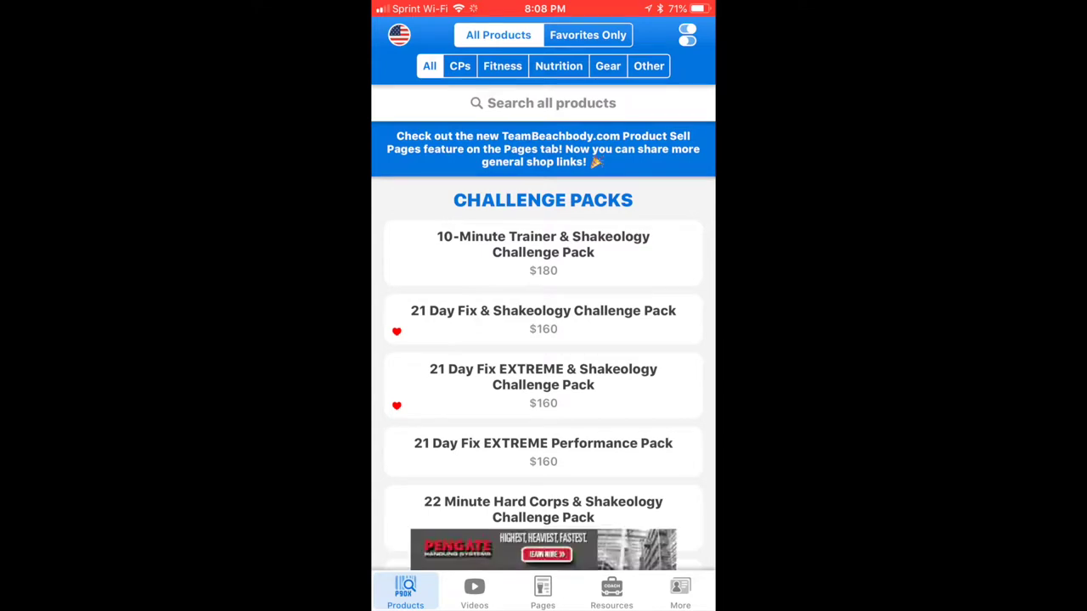
Review Manage Coach Accounts, starting and then cancelling a new coach account.
left_click(680, 592)
left_click(543, 197)
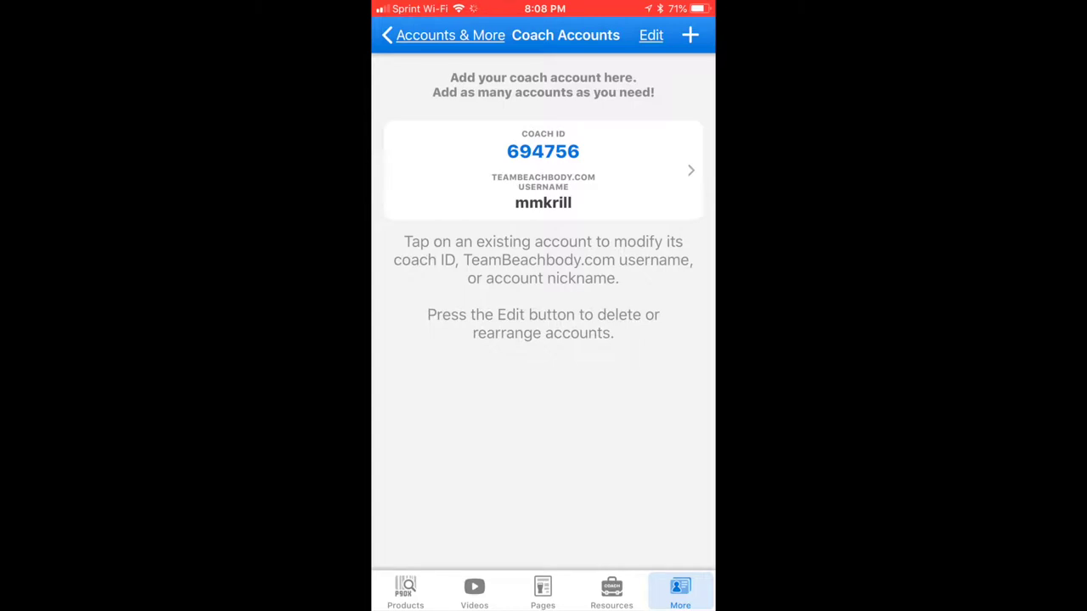
left_click(689, 35)
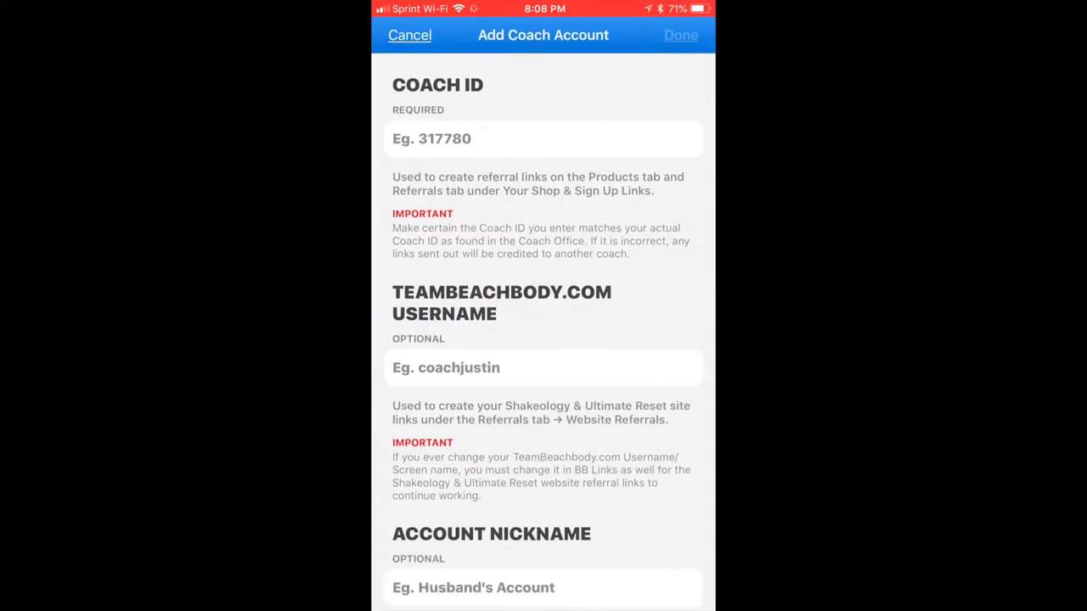
left_click(409, 35)
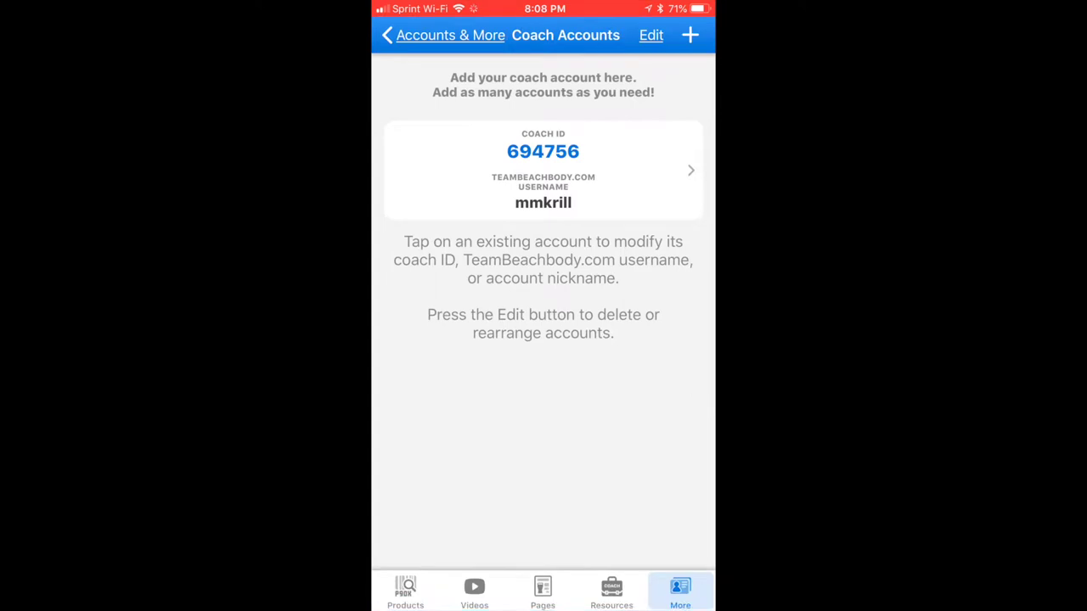
left_click(403, 35)
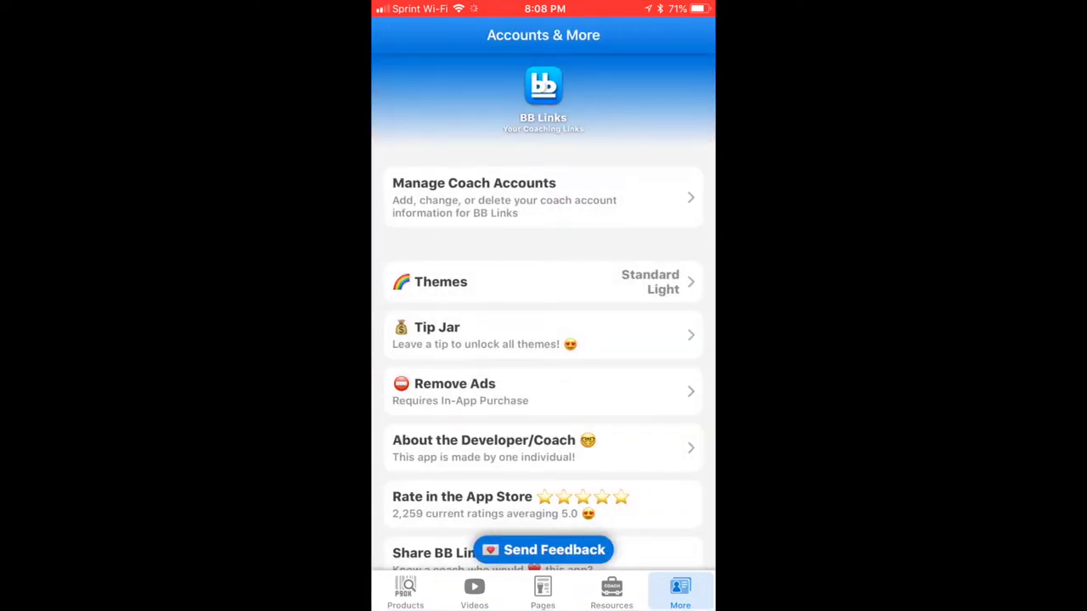
Return to Products and filter the list to favorite challenge packs only.
left_click(404, 591)
left_click(399, 35)
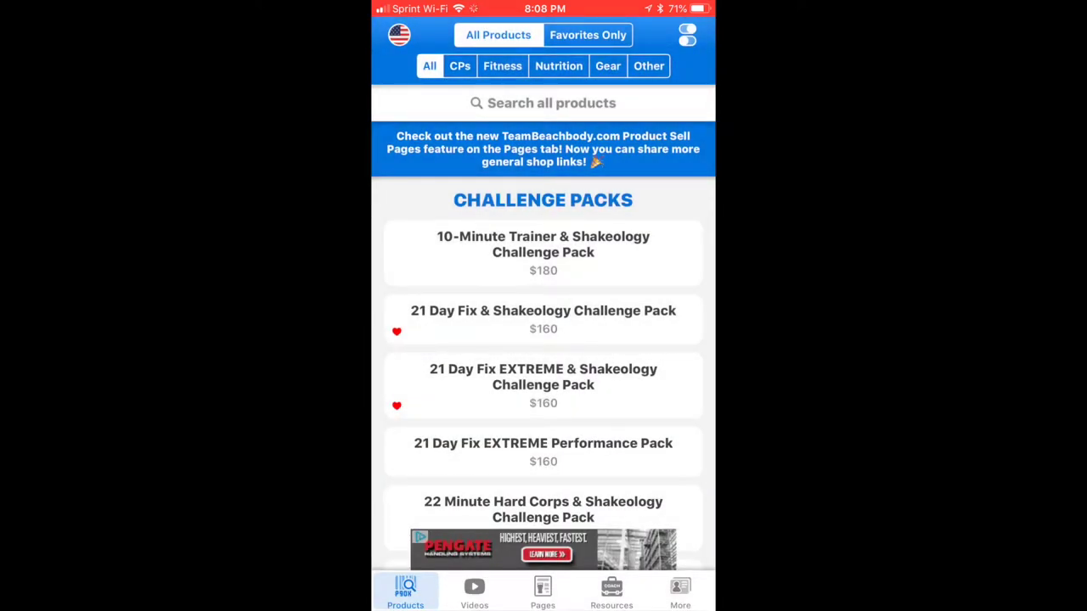
left_click(587, 35)
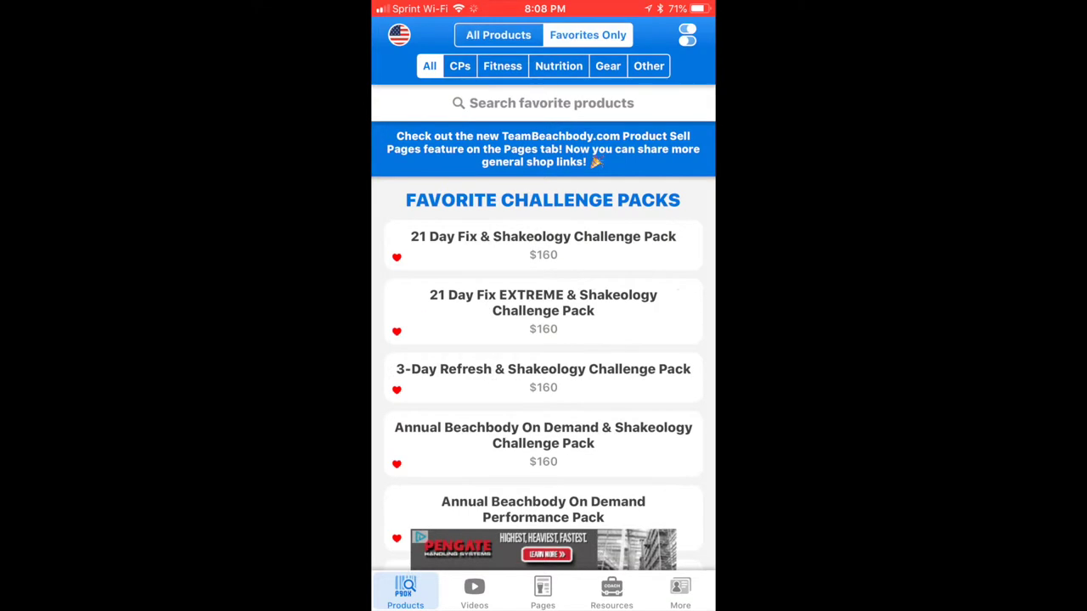
Show all products again, check Product Settings, narrow to CPs, and start a challenge-pack search.
scroll(544, 340, "down", 3)
scroll(544, 339, "up", 4)
left_click(498, 35)
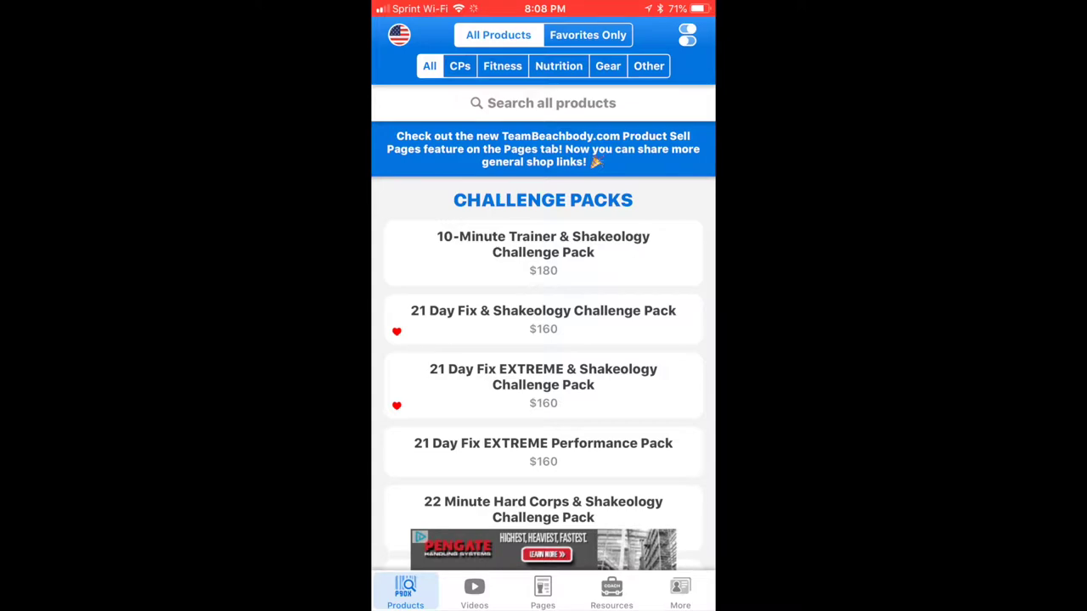
left_click(687, 35)
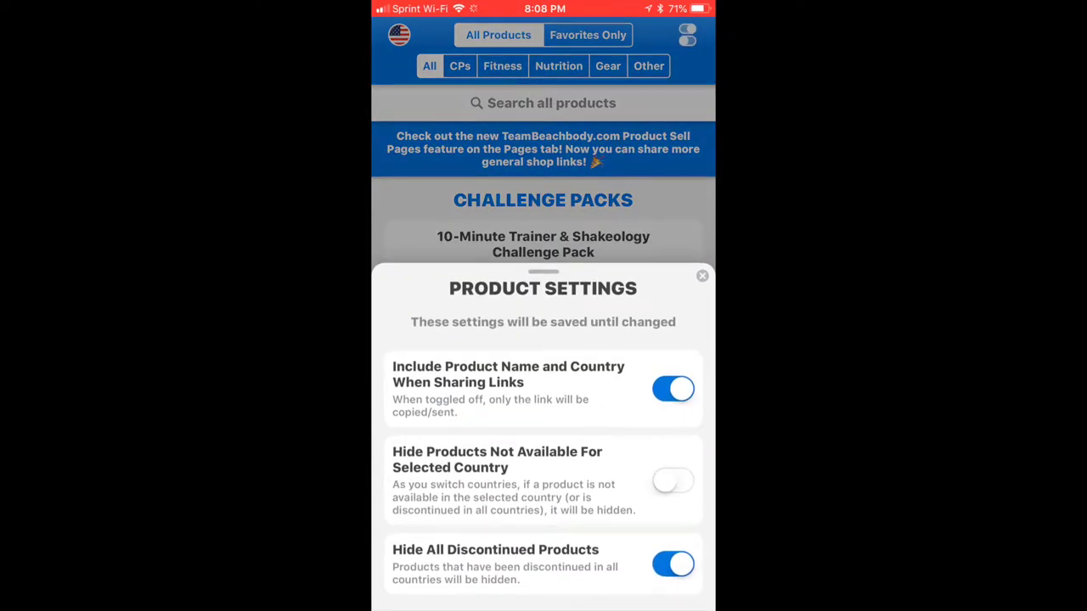
left_click(702, 276)
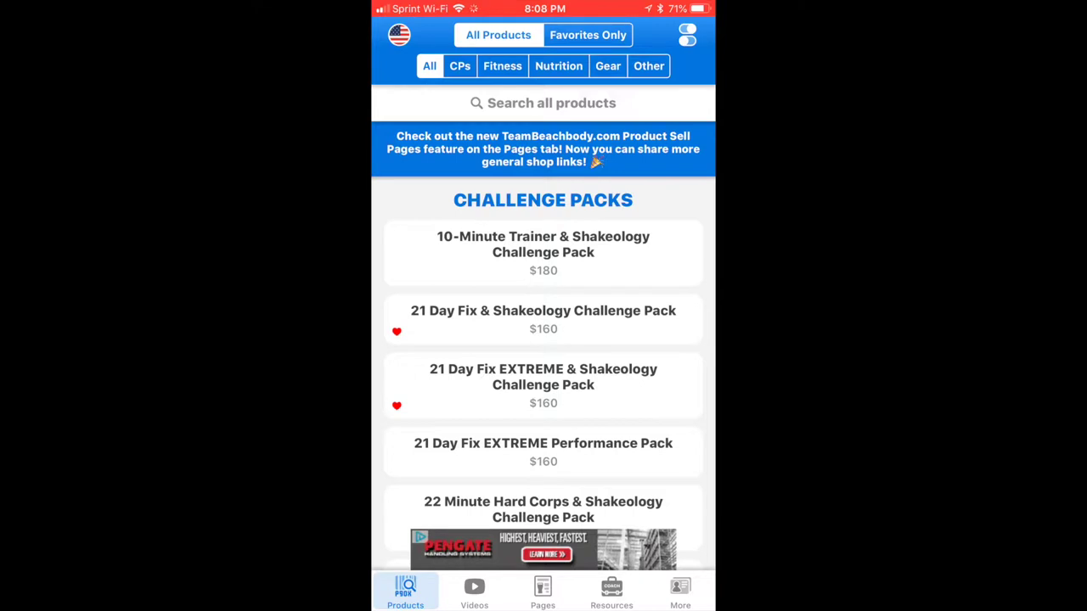
left_click(459, 65)
left_click(543, 102)
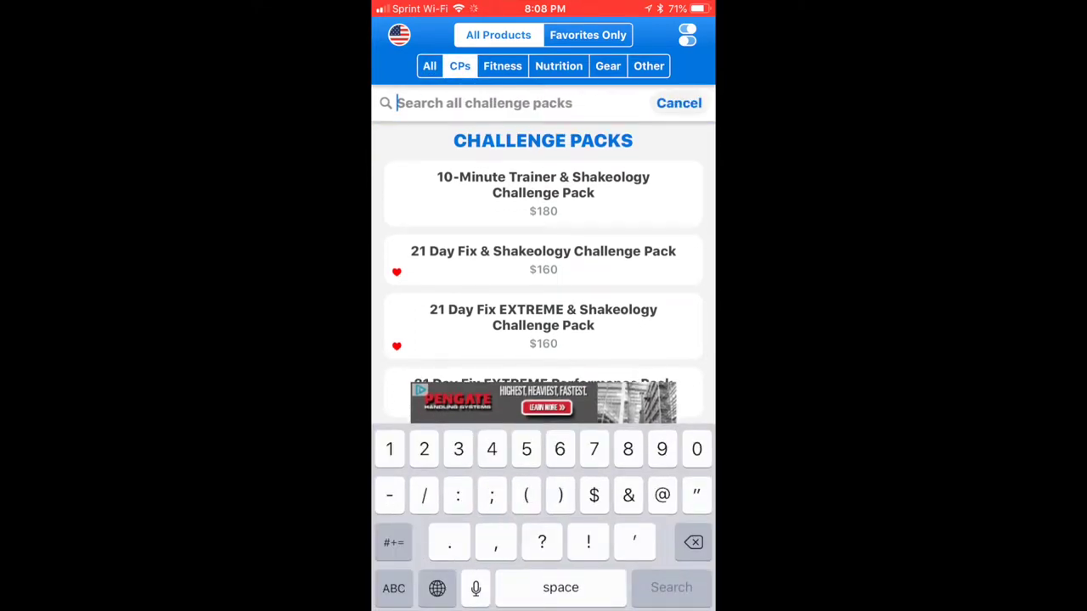
Search '2b' and open the 2B Mindset & Shakeology Challenge Pack.
type("2b")
key("Return")
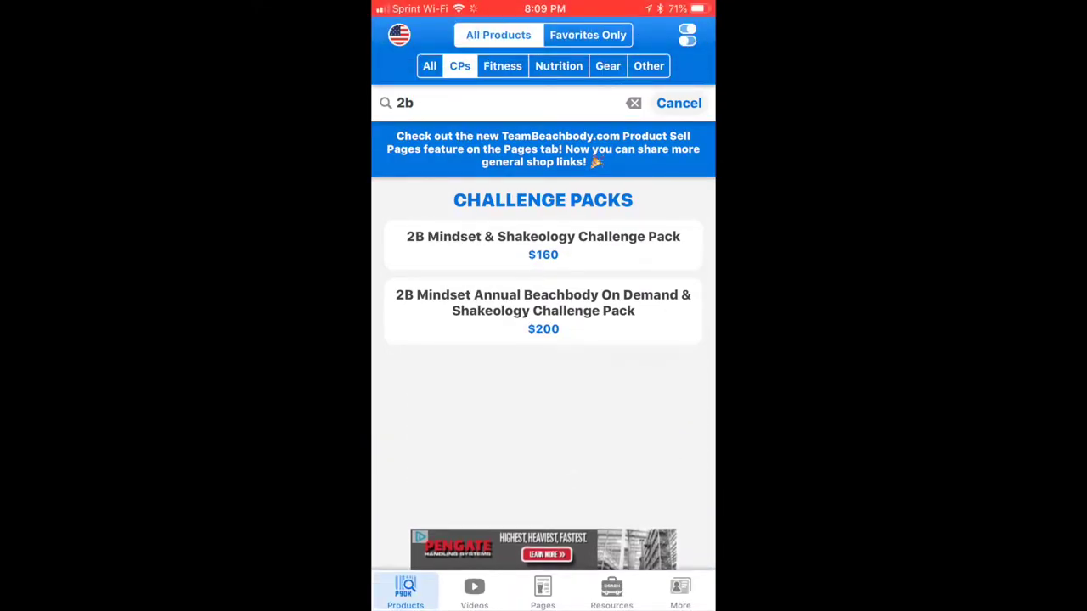
left_click(544, 245)
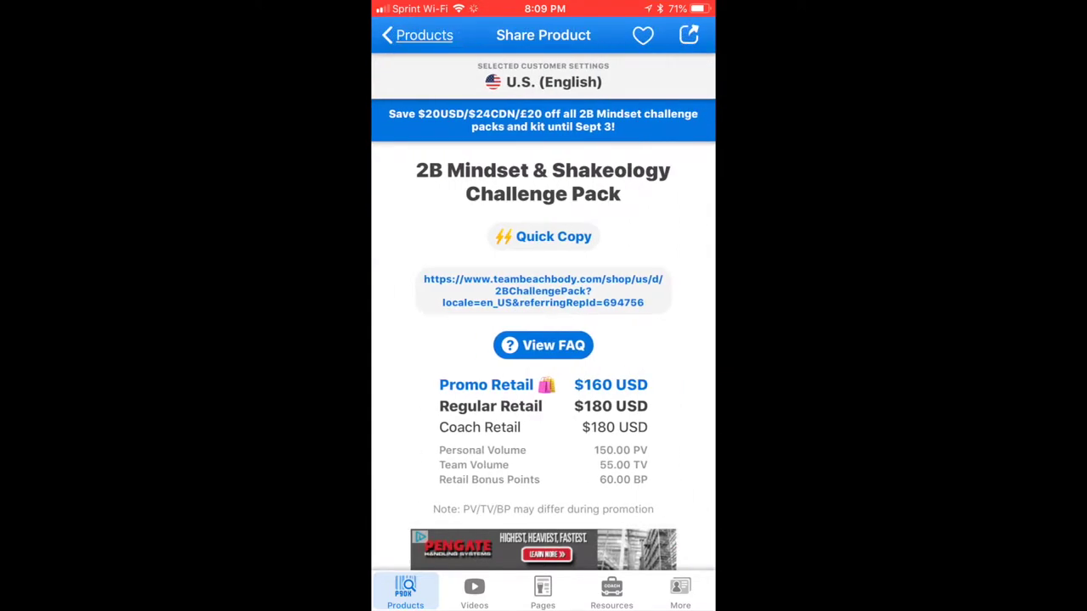
Quick-copy the pack's link, favorite it, cancel the share sheet, and open its shop page.
left_click(543, 236)
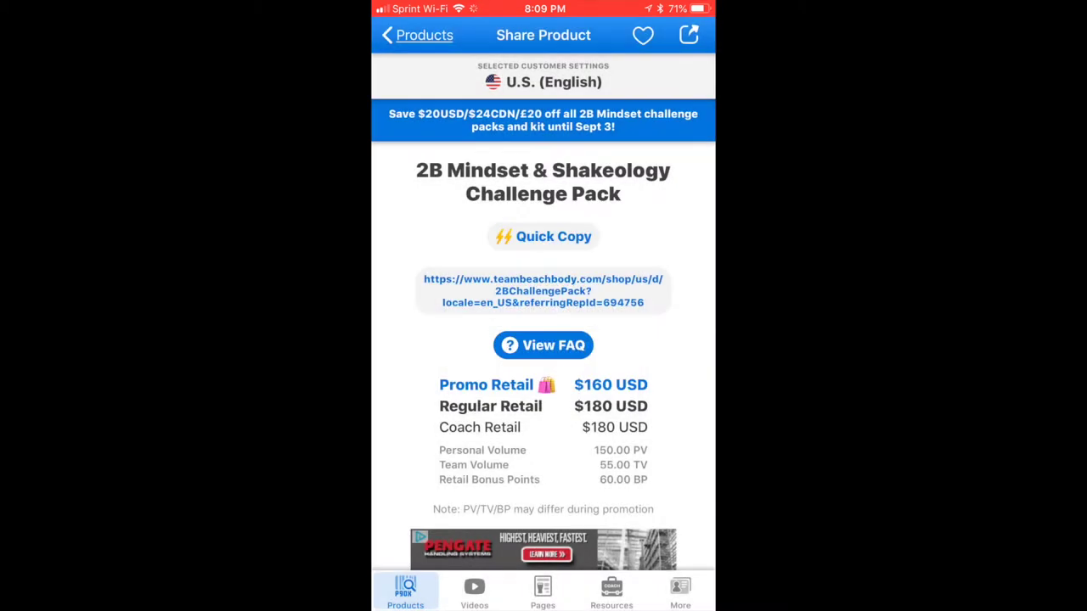
left_click(643, 35)
left_click(689, 34)
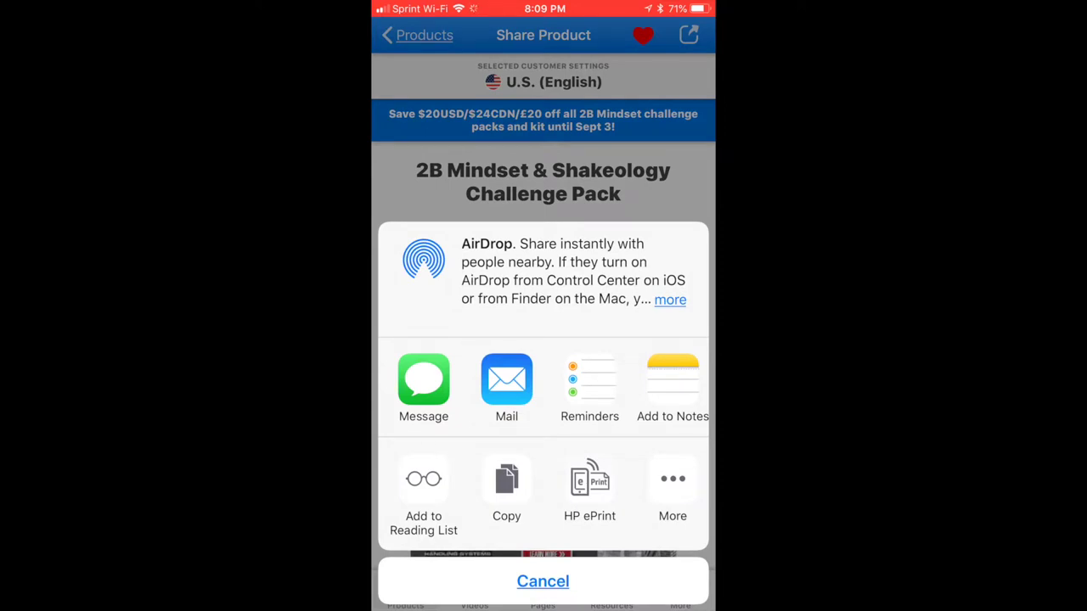
scroll(544, 386, "right", 7)
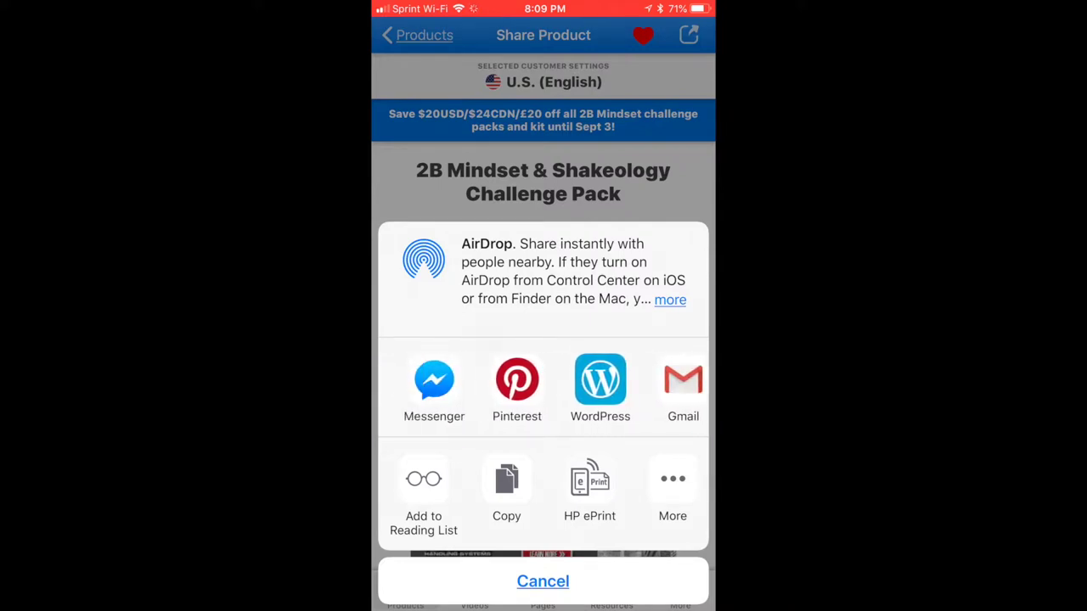
left_click(542, 581)
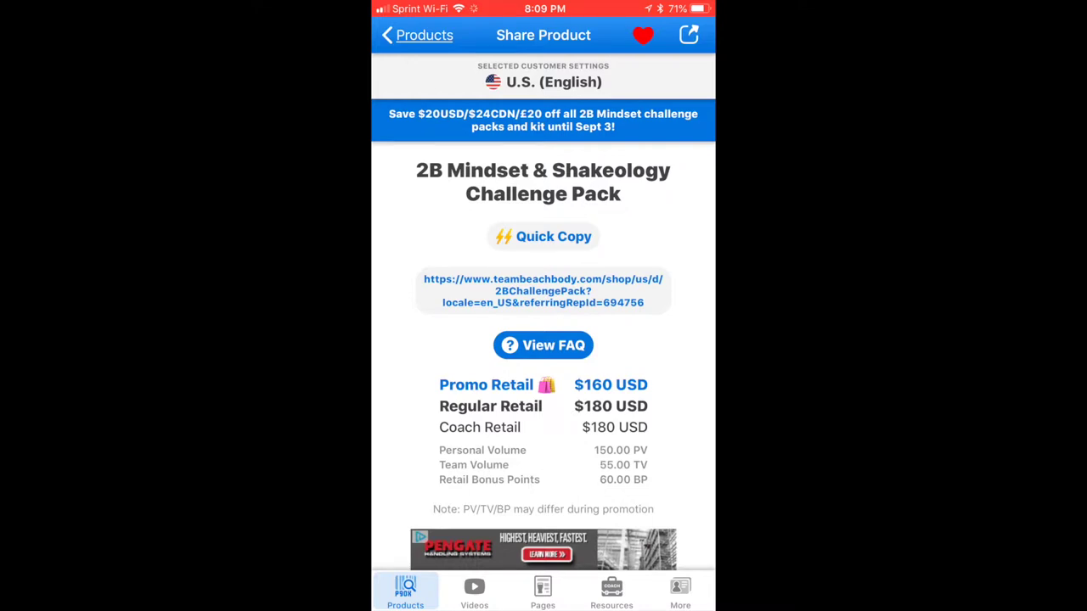
left_click(543, 291)
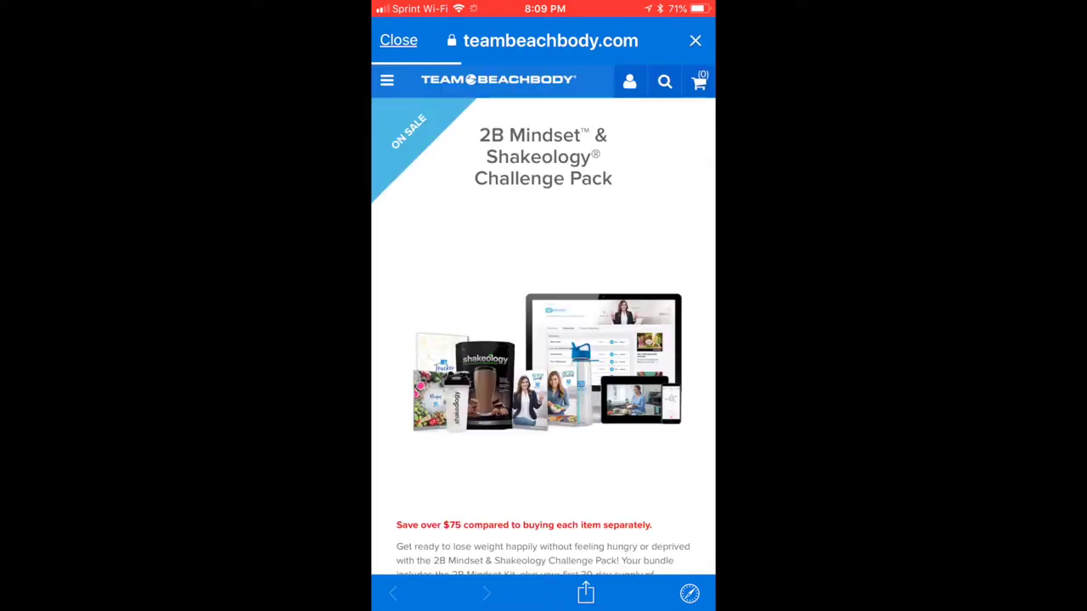
Look over the 2B Mindset & Shakeology Challenge Pack sale page, then close it back to Share Product.
scroll(543, 340, "down", 5)
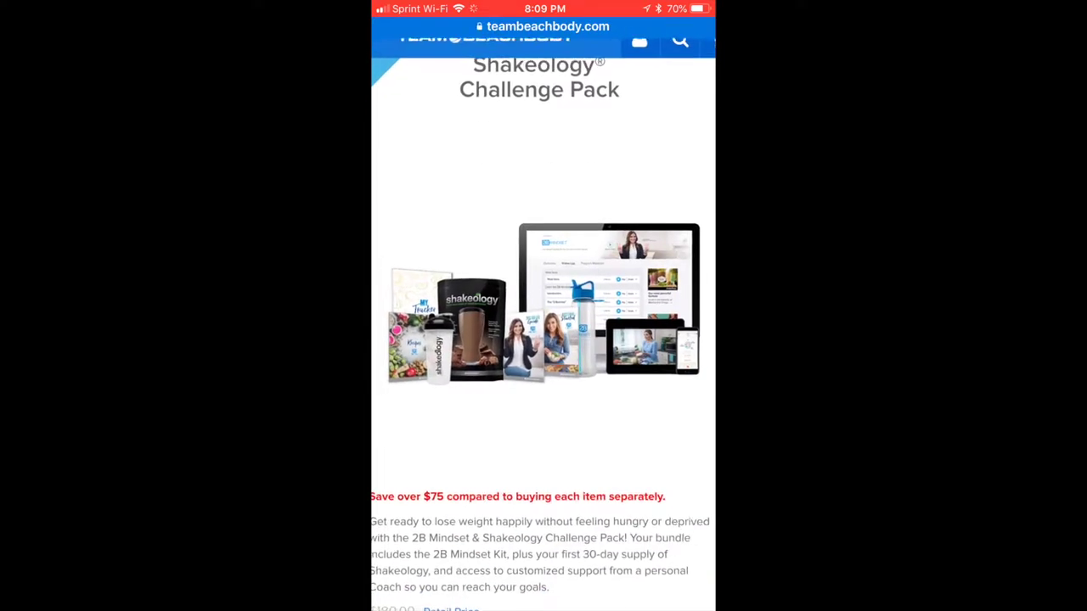
scroll(543, 339, "up", 2)
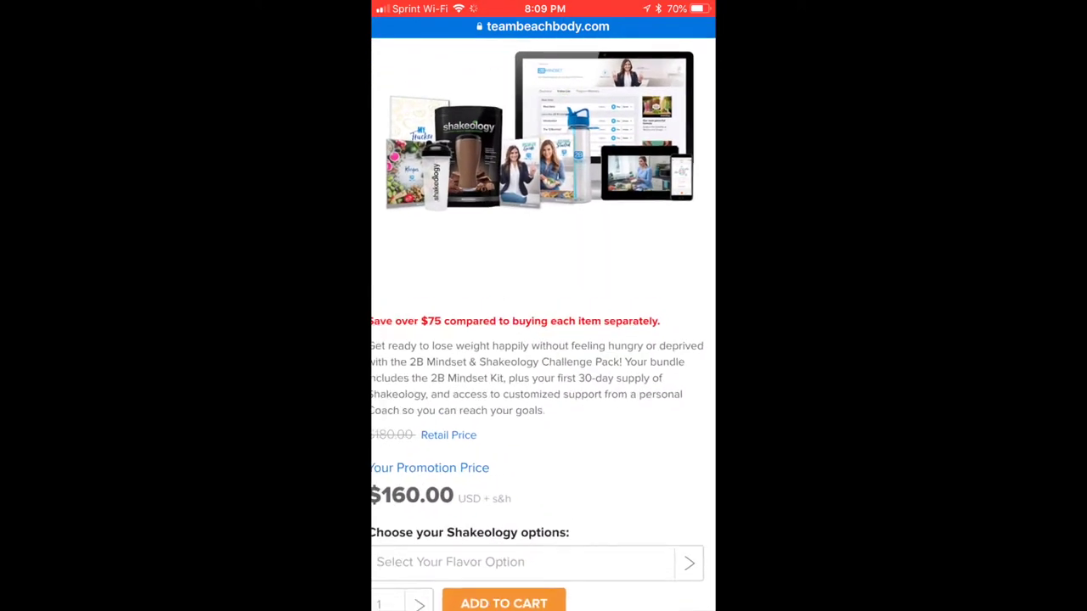
scroll(544, 339, "down", 1)
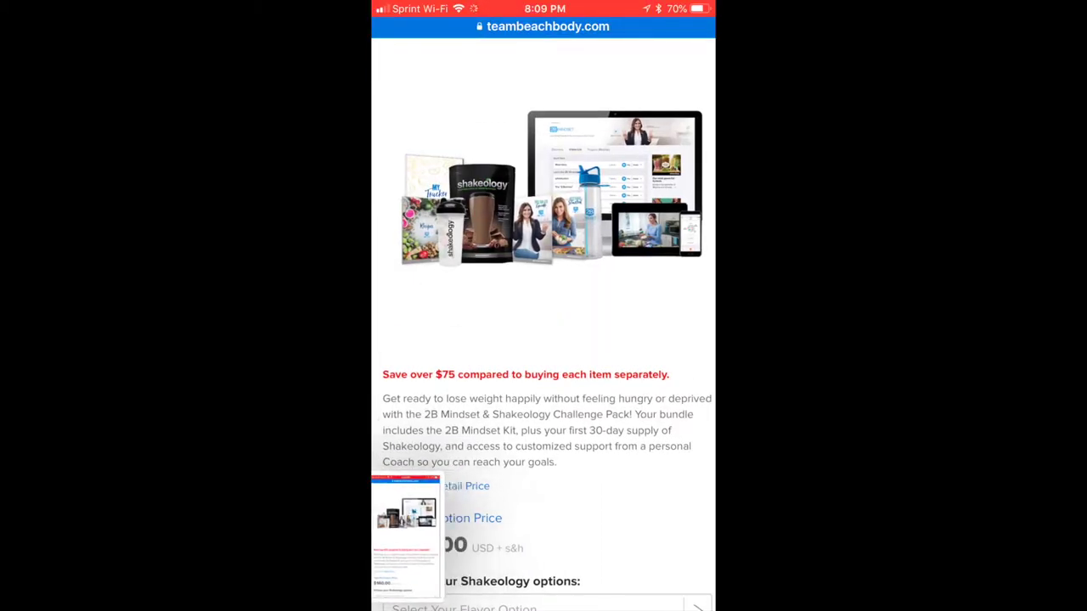
scroll(543, 339, "right", 1)
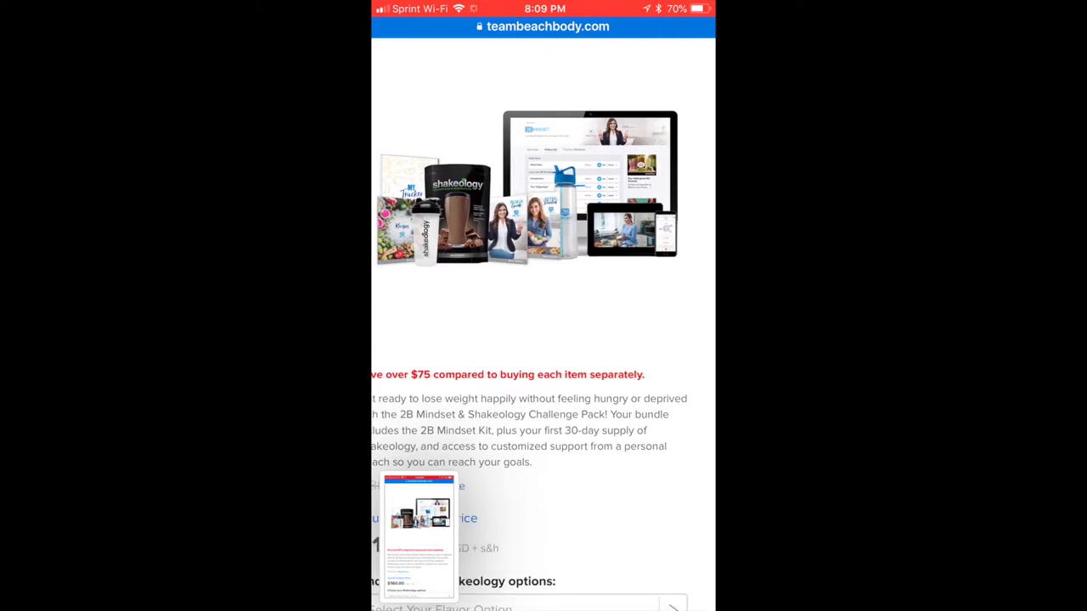
scroll(544, 340, "left", 1)
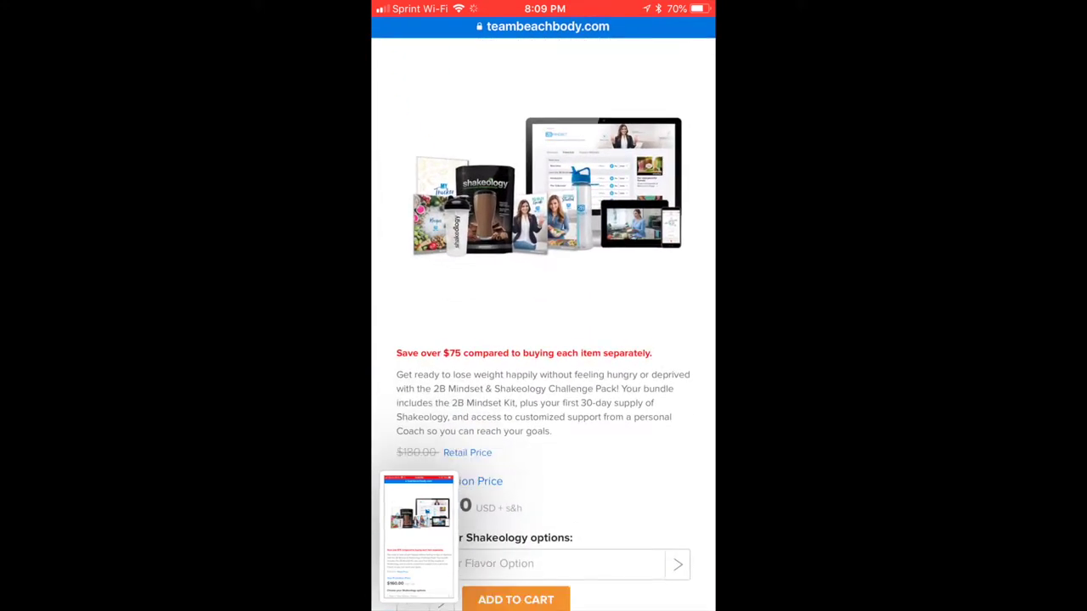
scroll(543, 340, "up", 3)
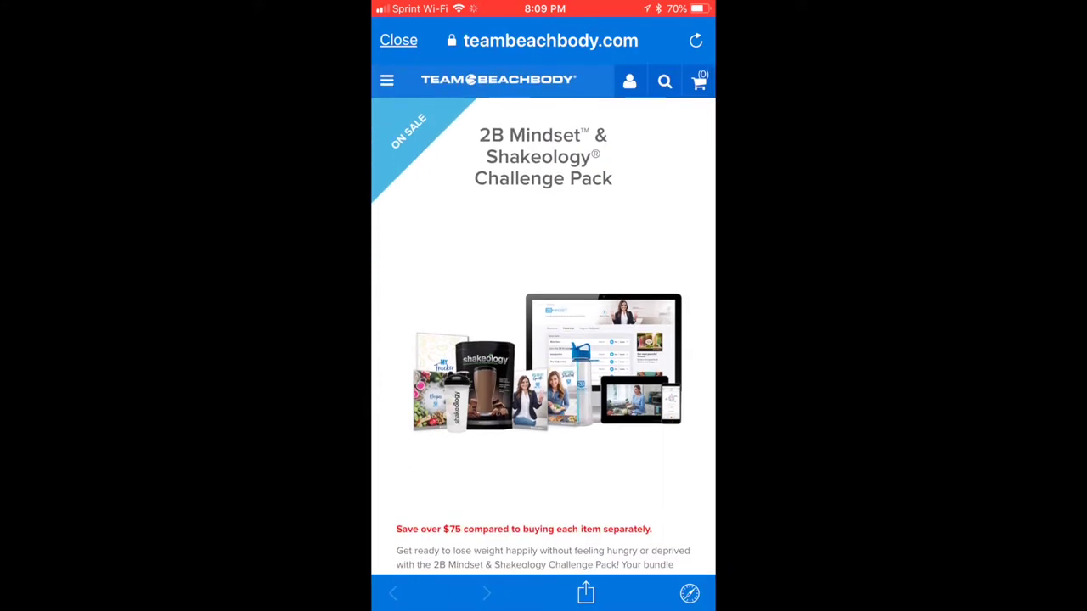
left_click(398, 40)
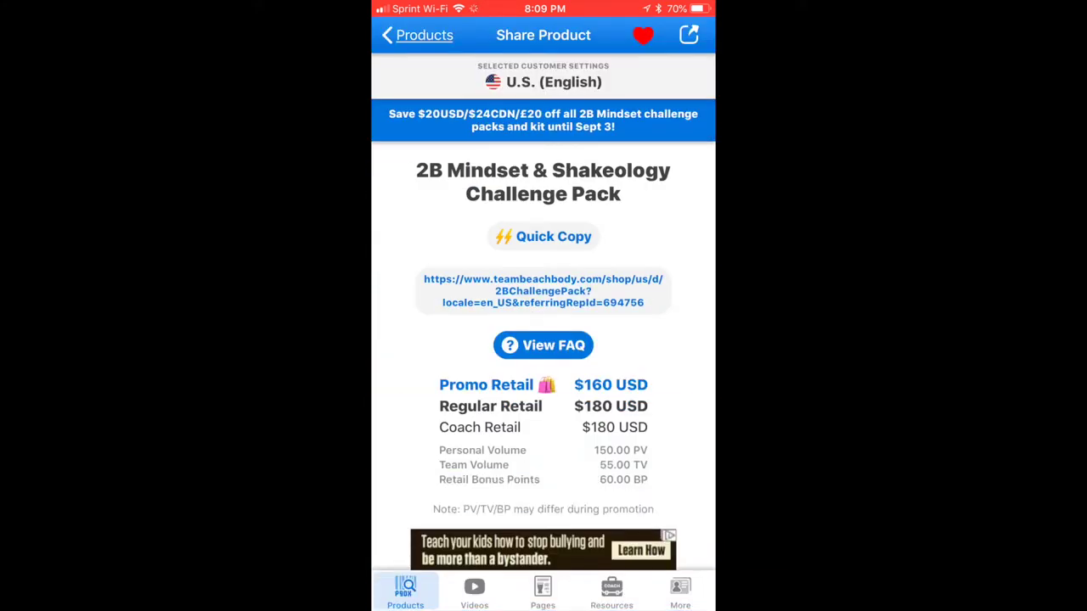
Return to the product list, clear the '2b' search and show Favorites Only.
left_click(417, 35)
left_click(633, 103)
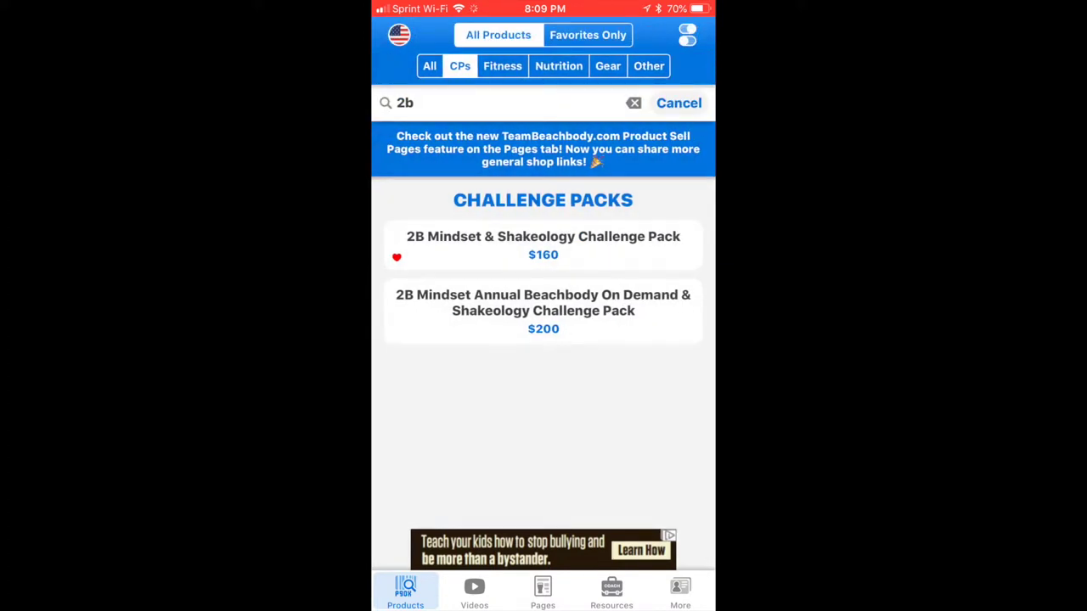
left_click(588, 35)
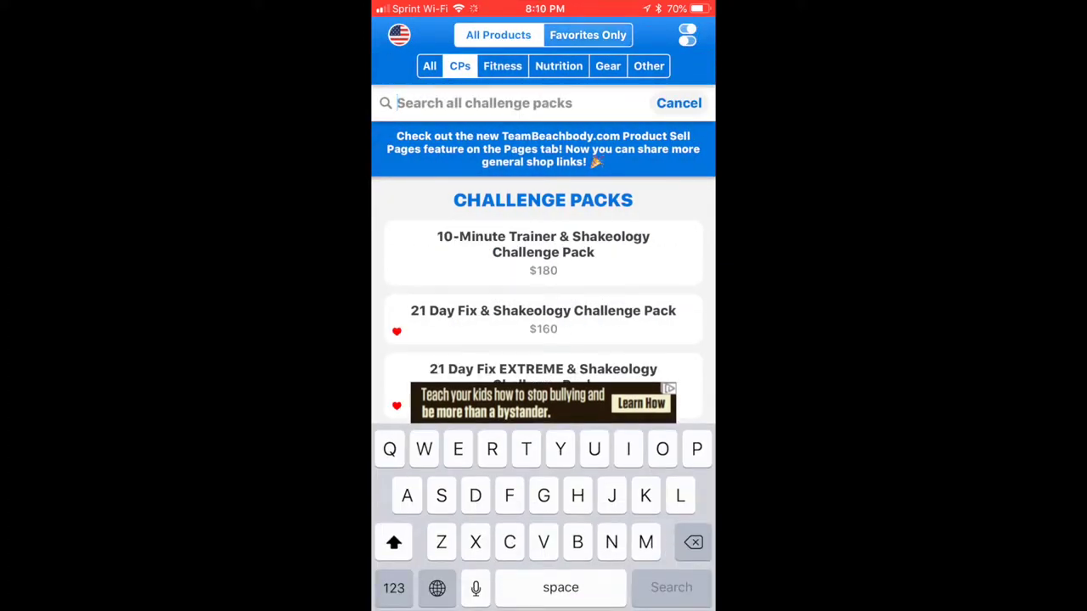
scroll(543, 340, "down", 3)
scroll(544, 339, "up", 5)
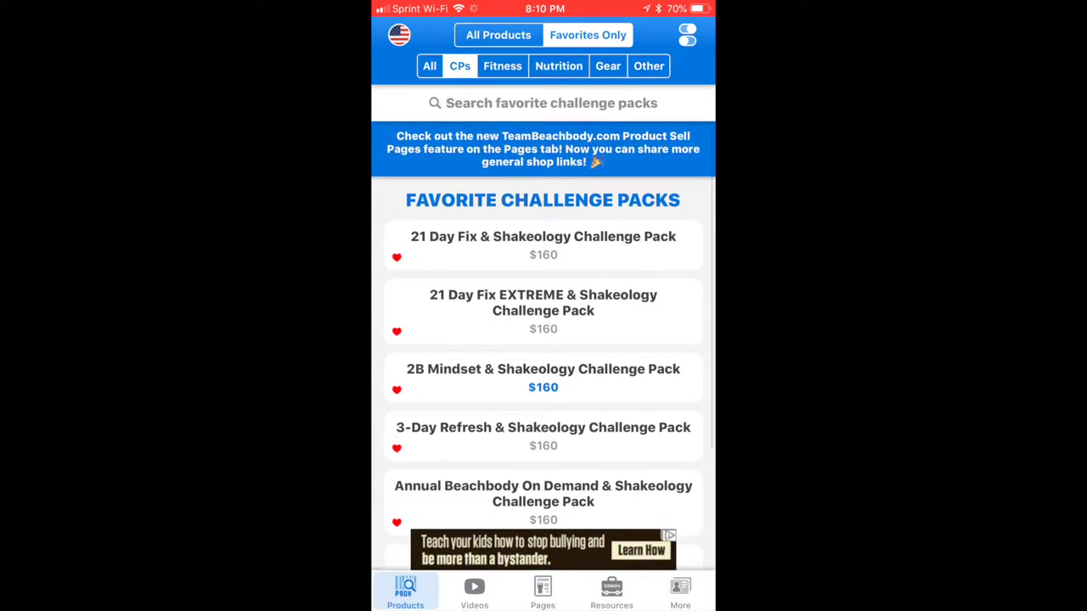
Browse the Fitness and Nutrition favorites, then all products in Nutrition and Gear.
left_click(501, 65)
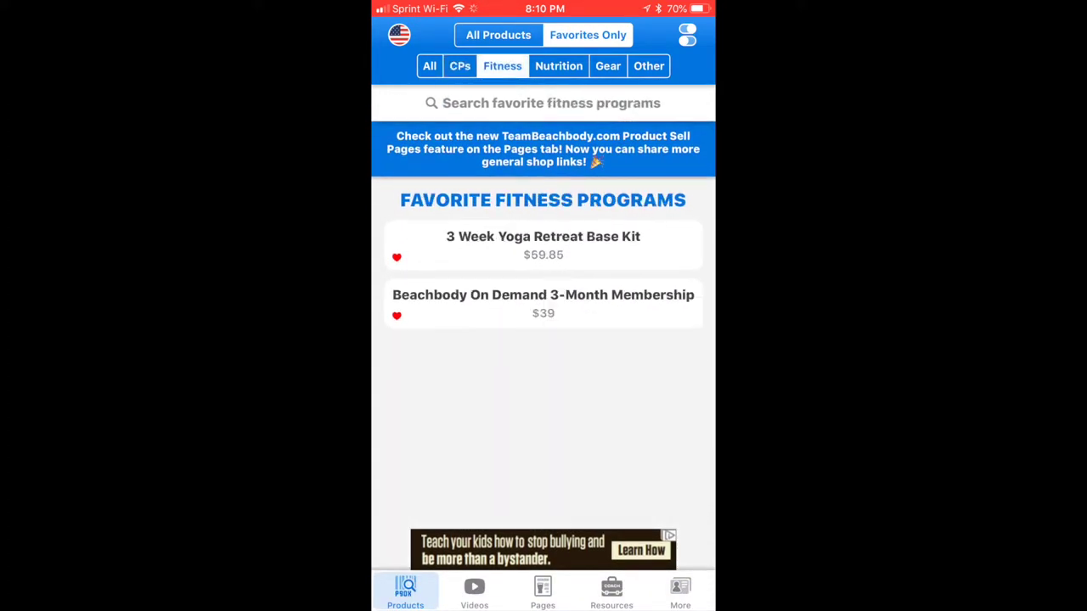
left_click(558, 65)
left_click(497, 35)
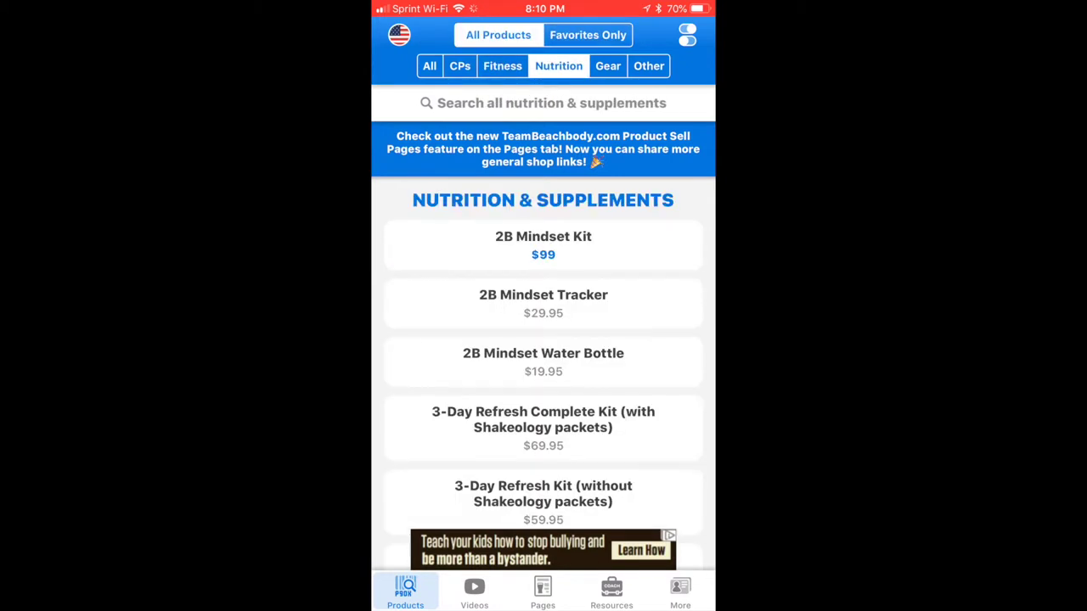
left_click(607, 66)
scroll(543, 357, "down", 10)
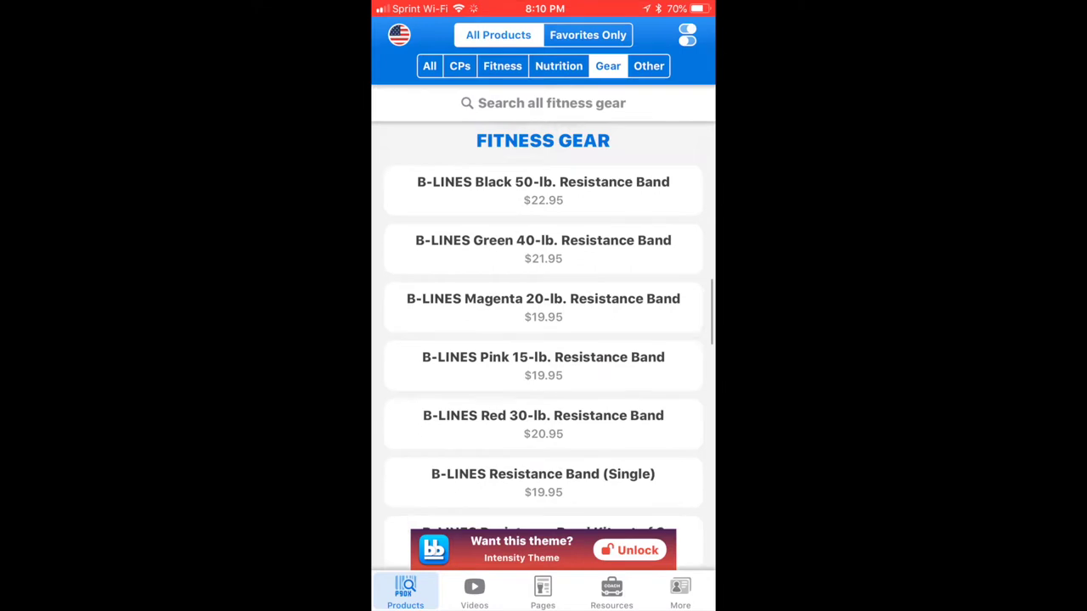
Open sharing options for the favorite 2B Mindset: Eat More, Lose Weight video.
left_click(474, 592)
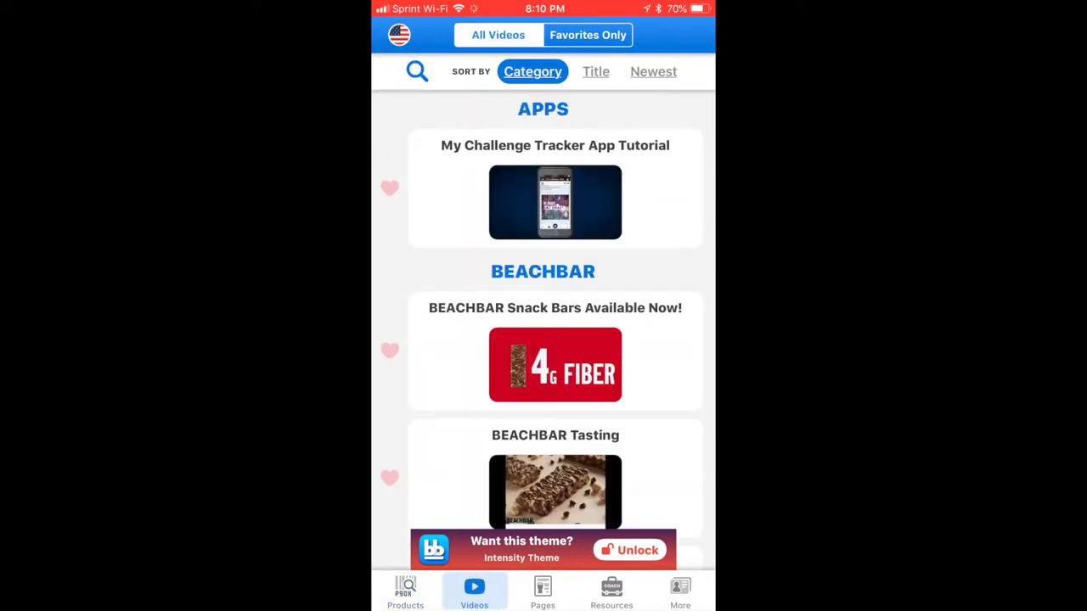
left_click(587, 35)
left_click(555, 196)
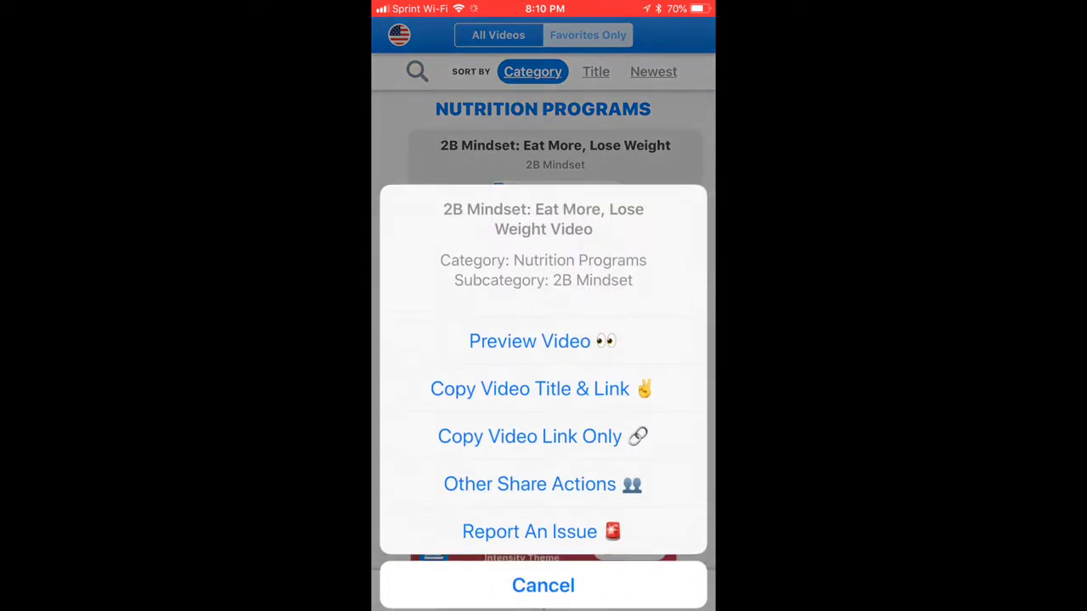